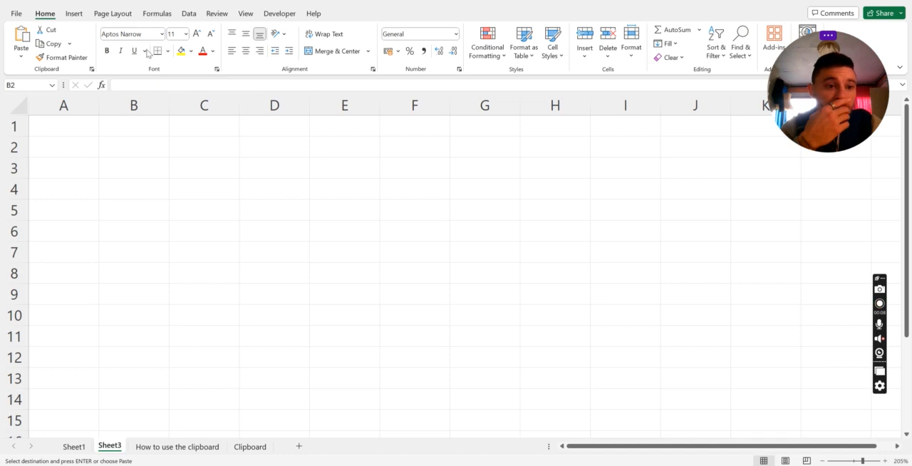
Enter Alpha in cell B2 and Bravo in B3
{"action": "left_click", "coordinate": [127, 150]}
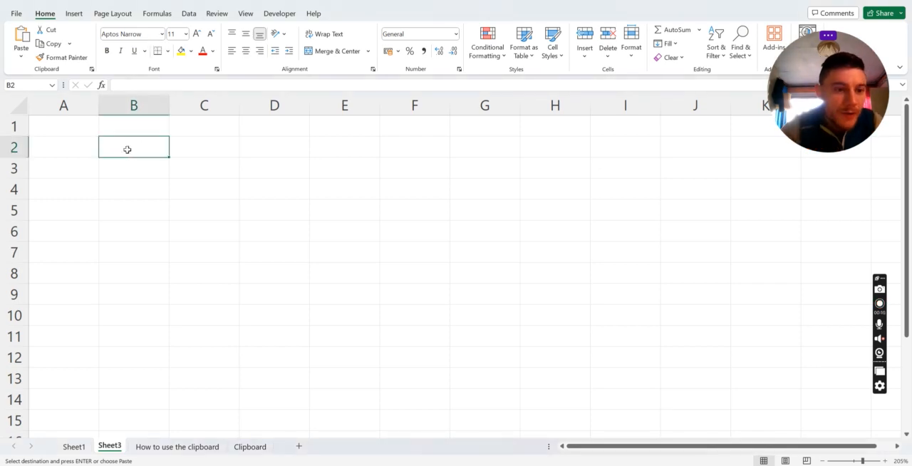
{"action": "type", "text": "Al"}
{"action": "key", "text": "Caps_Lock"}
{"action": "type", "text": "ALP"}
{"action": "key", "text": "BackSpace"}
{"action": "key", "text": "BackSpace"}
{"action": "key", "text": "Caps_Lock"}
{"action": "type", "text": "lpha"}
{"action": "key", "text": "Return"}
{"action": "type", "text": "Bravo"}
{"action": "key", "text": "Return"}
Continue the list with Charlie in B4, Delta in B5 and Echo in B6
{"action": "type", "text": "CHarlie"}
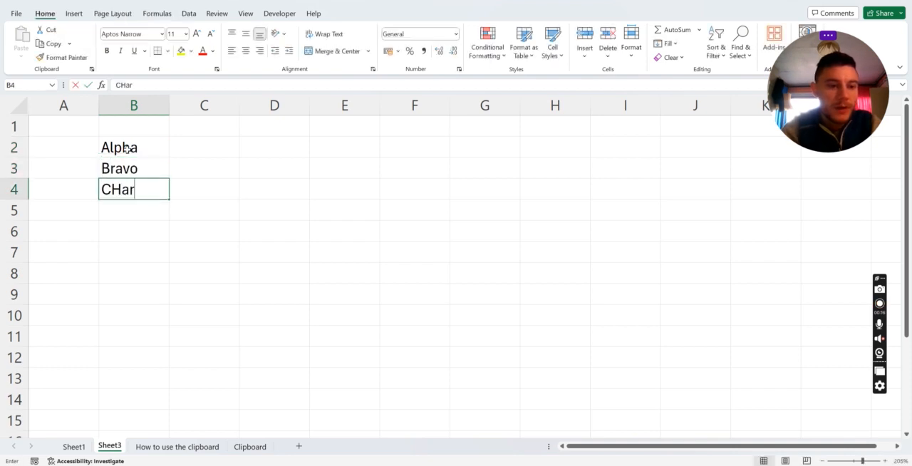
{"action": "key", "text": "Return"}
{"action": "type", "text": "Delta"}
{"action": "key", "text": "Return"}
{"action": "type", "text": "ECho"}
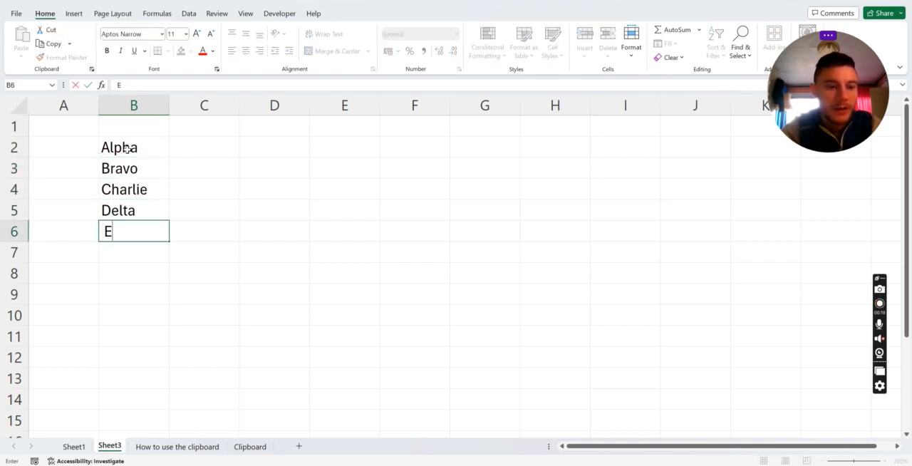
{"action": "key", "text": "Return"}
Change the font of Alpha in B2 to Agency FB and of Bravo in B3 to Algerian
{"action": "left_click", "coordinate": [145, 147]}
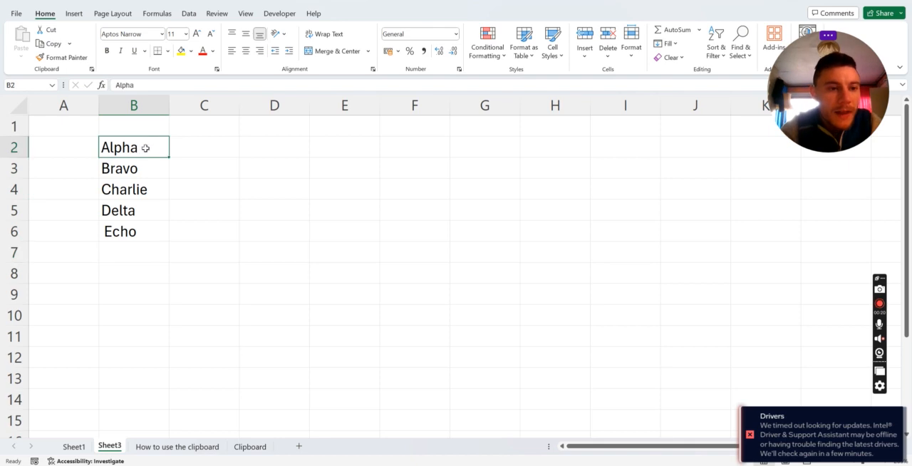
{"action": "left_click", "coordinate": [163, 35]}
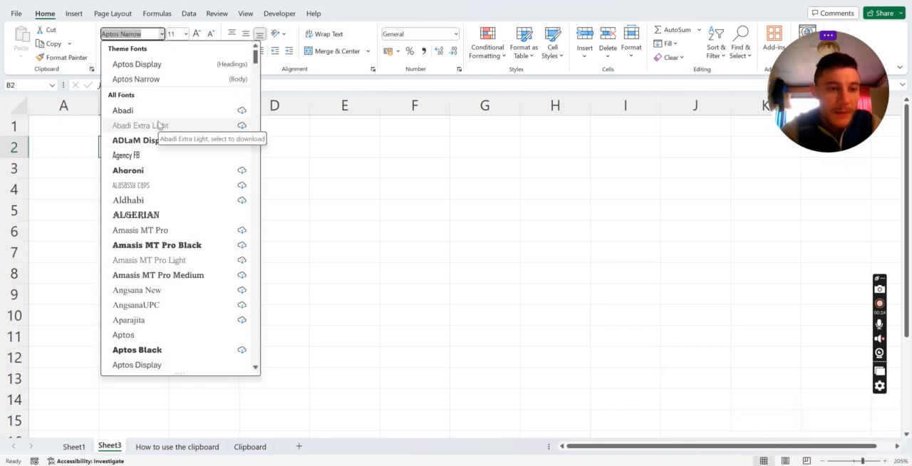
{"action": "left_click", "coordinate": [173, 157]}
{"action": "left_click", "coordinate": [151, 172]}
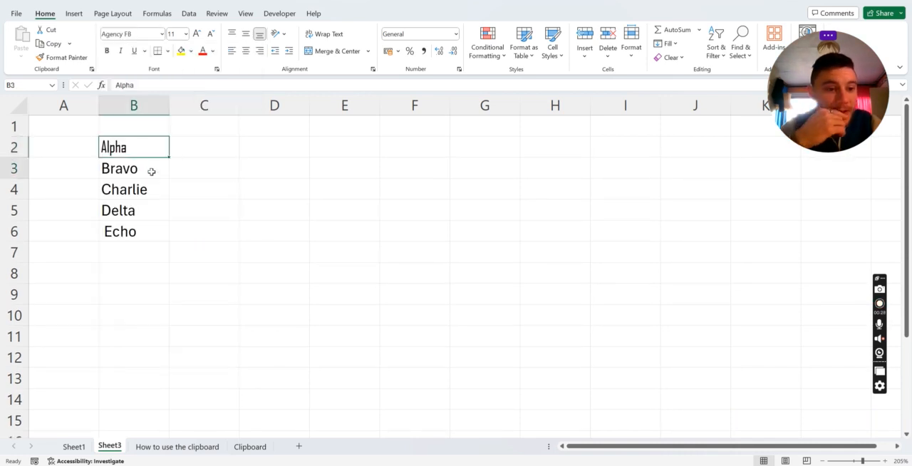
{"action": "left_click", "coordinate": [162, 33]}
{"action": "left_click", "coordinate": [151, 215]}
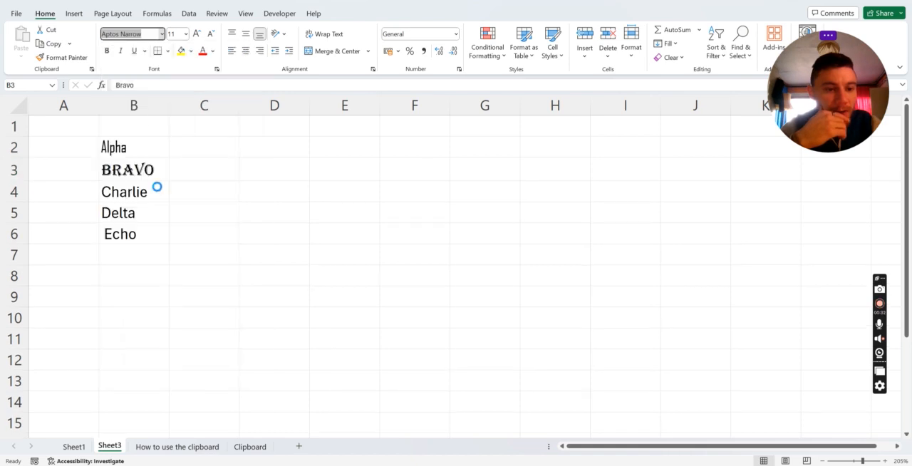
Change the font of Delta in B5 to Aptos
{"action": "left_click", "coordinate": [141, 212]}
{"action": "left_click", "coordinate": [162, 33]}
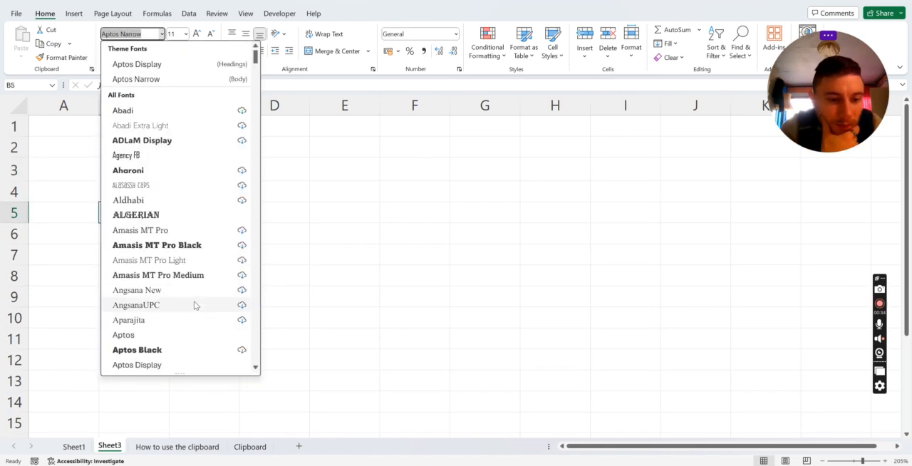
{"action": "left_click", "coordinate": [182, 334]}
{"action": "left_click", "coordinate": [175, 234]}
Apply the Arial Narrow font to the whole range B1:B6 at once
{"action": "left_click_drag", "start_coordinate": [134, 131], "coordinate": [137, 227]}
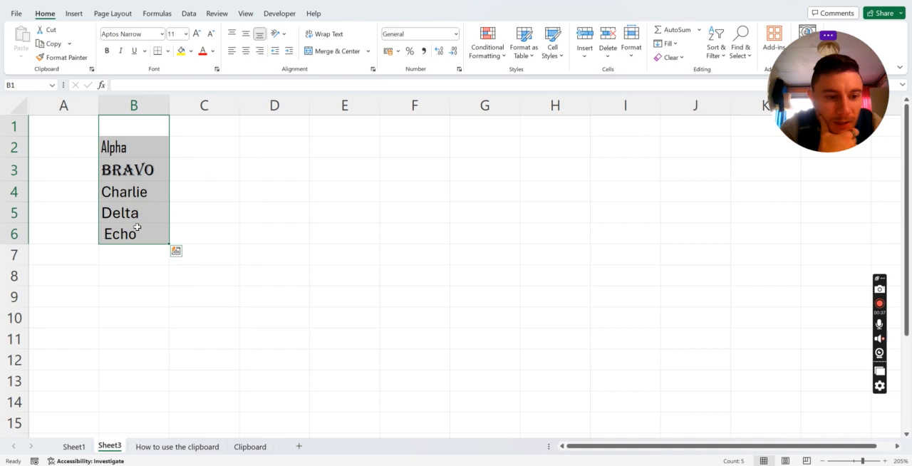
{"action": "left_click", "coordinate": [162, 34]}
{"action": "scroll", "coordinate": [141, 208], "scroll_direction": "down", "scroll_amount": 4}
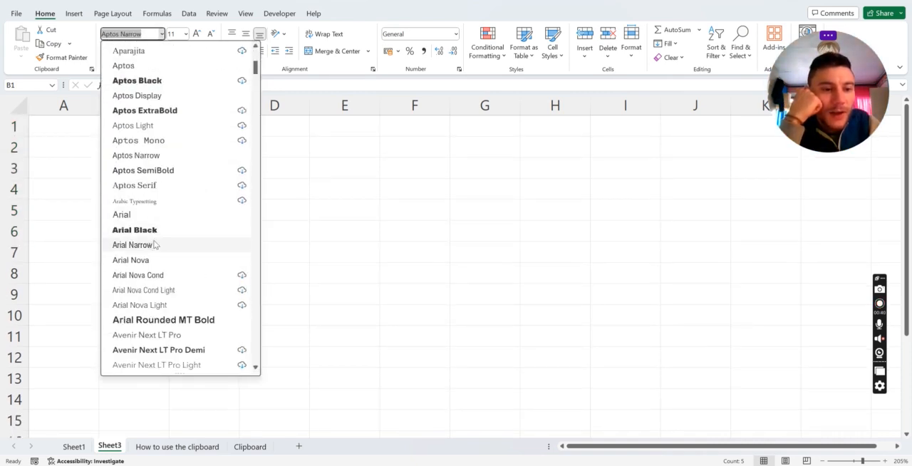
{"action": "left_click", "coordinate": [159, 245]}
{"action": "left_click", "coordinate": [238, 255]}
{"action": "left_click", "coordinate": [152, 228]}
Change the font of Charlie in B4 to Bahnschrift Light
{"action": "left_click", "coordinate": [143, 190]}
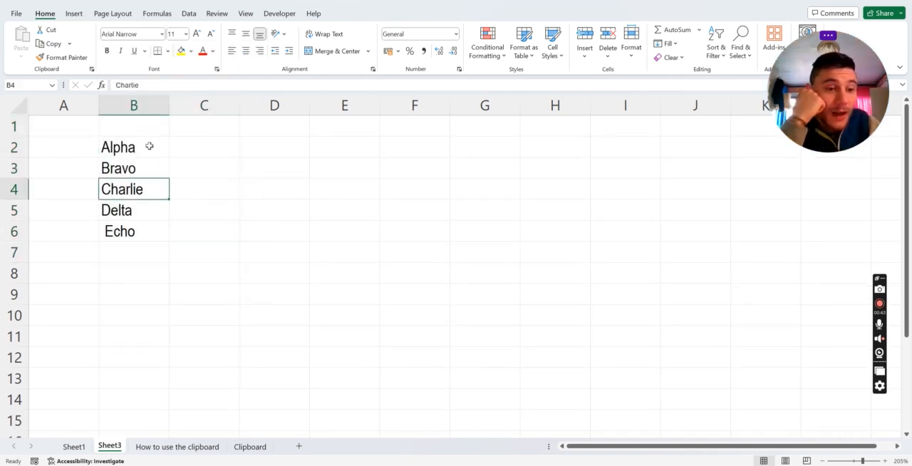
{"action": "left_click", "coordinate": [162, 33]}
{"action": "scroll", "coordinate": [190, 267], "scroll_direction": "down", "scroll_amount": 5}
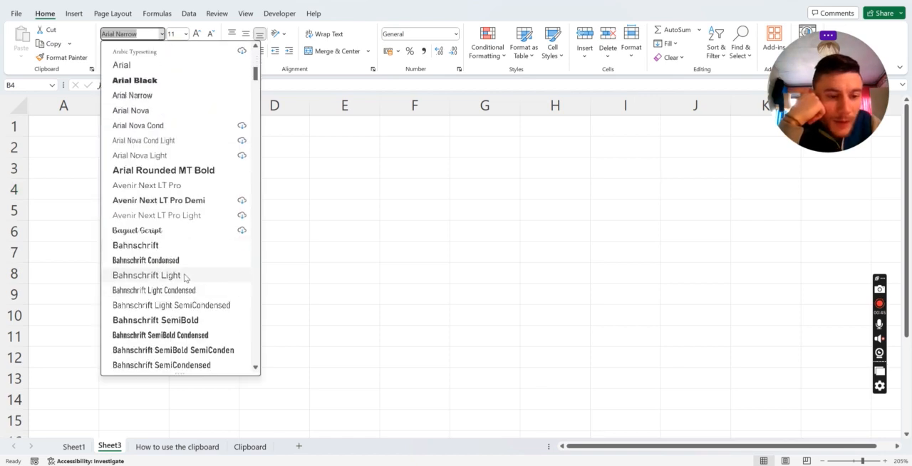
{"action": "left_click", "coordinate": [190, 275]}
{"action": "left_click", "coordinate": [254, 282]}
Change the font of Bravo in B3 to Algerian
{"action": "left_click", "coordinate": [137, 176]}
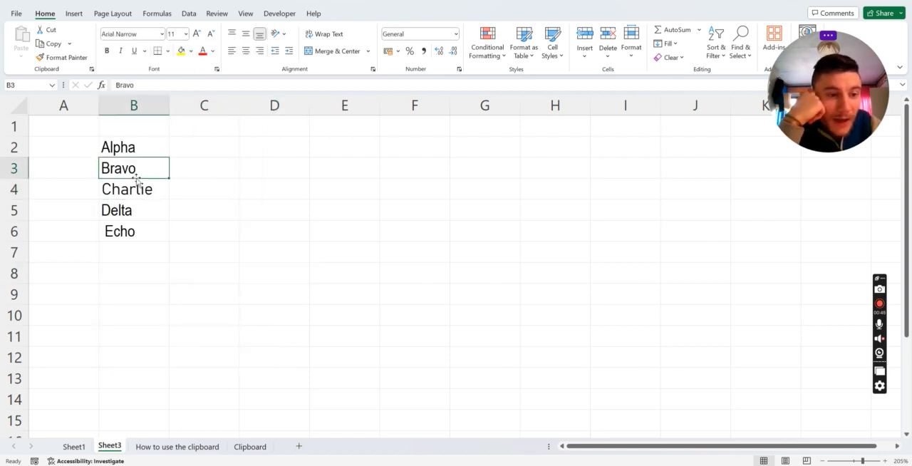
{"action": "left_click", "coordinate": [162, 33]}
{"action": "scroll", "coordinate": [162, 78], "scroll_direction": "down", "scroll_amount": 1}
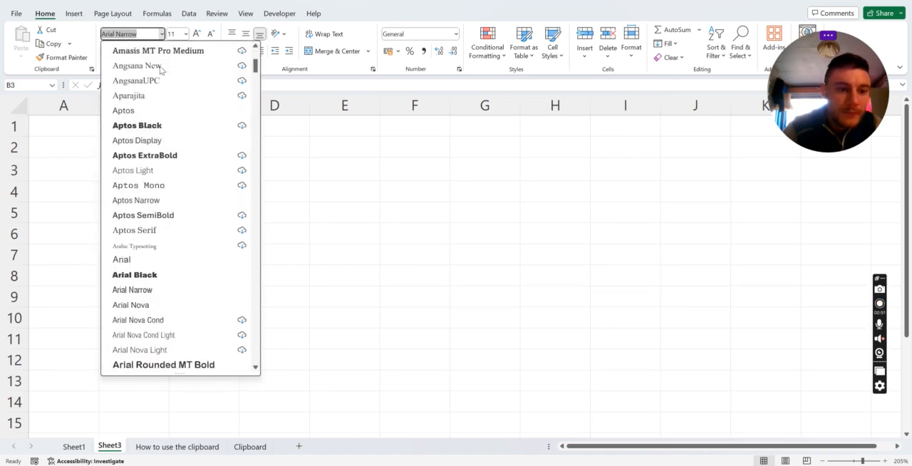
{"action": "scroll", "coordinate": [163, 84], "scroll_direction": "up", "scroll_amount": 3}
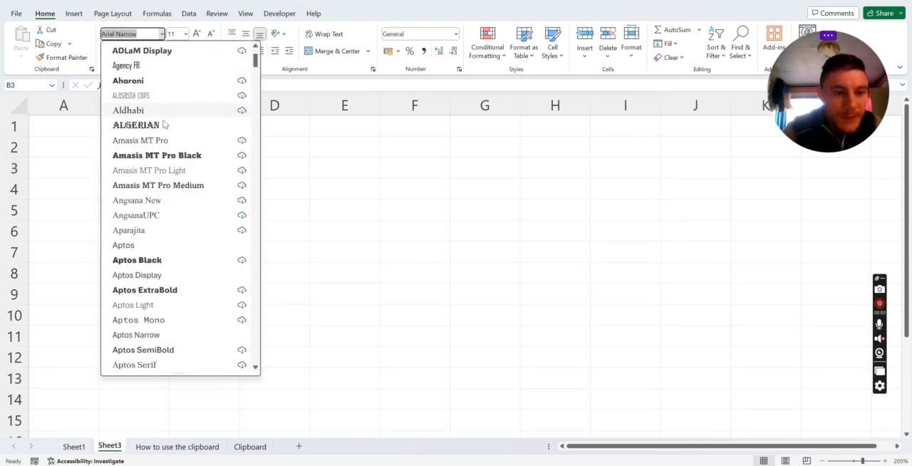
{"action": "left_click", "coordinate": [137, 125]}
{"action": "left_click", "coordinate": [275, 339]}
{"action": "left_click_drag", "start_coordinate": [141, 152], "coordinate": [142, 238]}
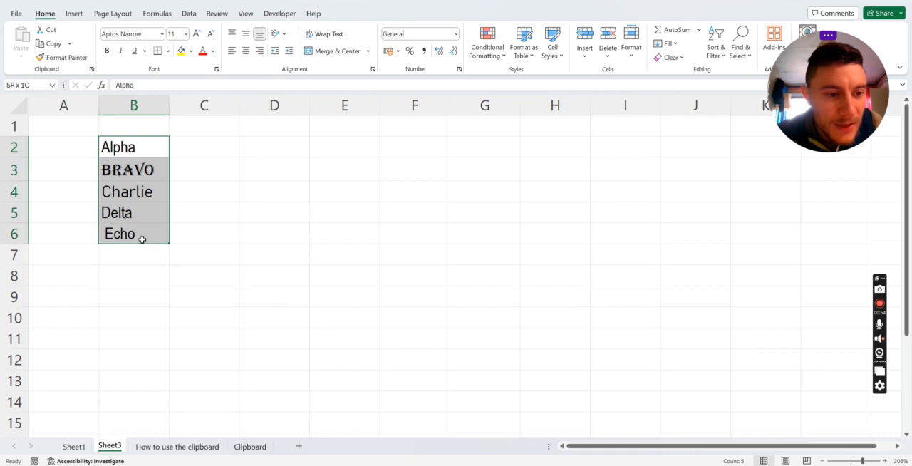
{"action": "left_click", "coordinate": [222, 252]}
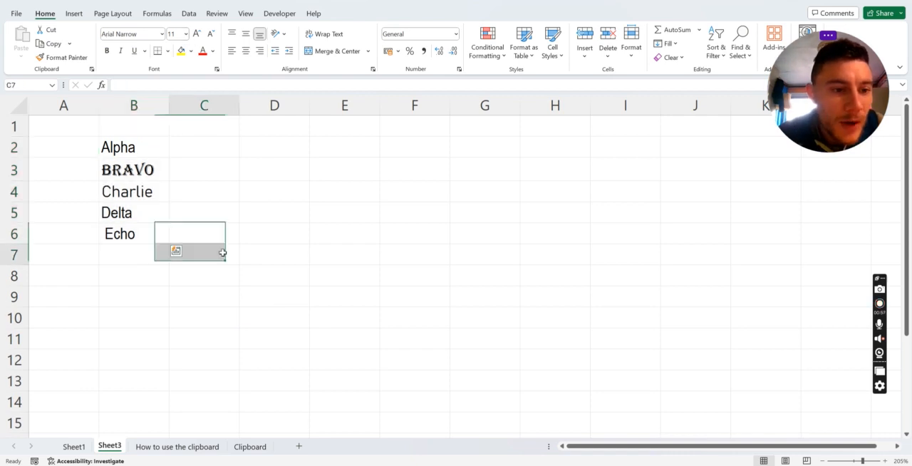
{"action": "left_click", "coordinate": [131, 148]}
{"action": "left_click", "coordinate": [187, 35]}
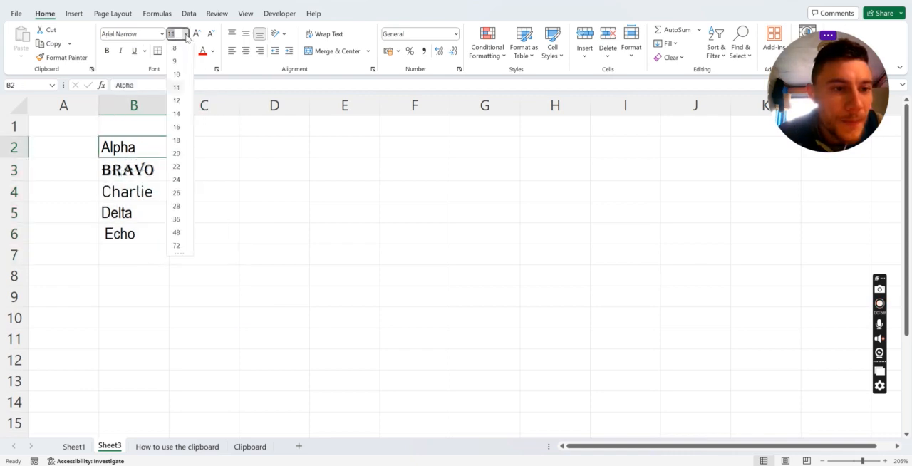
{"action": "key", "text": "Escape"}
Set the font size of Charlie in B4 to 26
{"action": "left_click", "coordinate": [150, 186]}
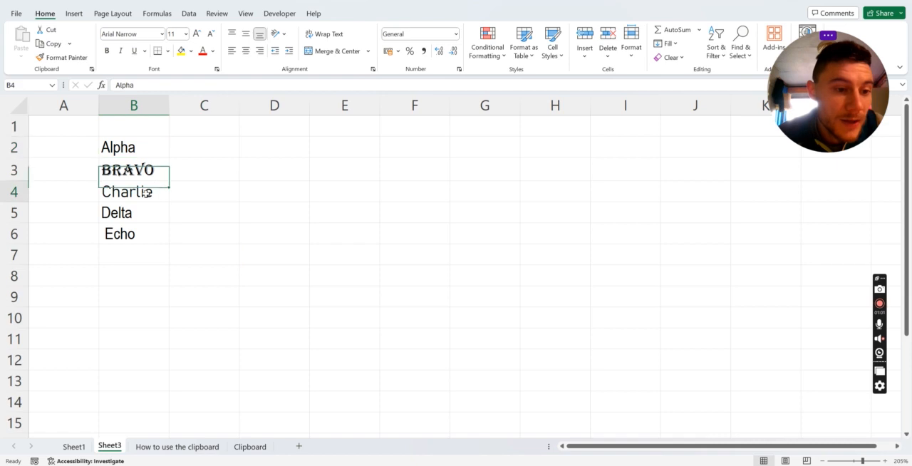
{"action": "left_click", "coordinate": [187, 34]}
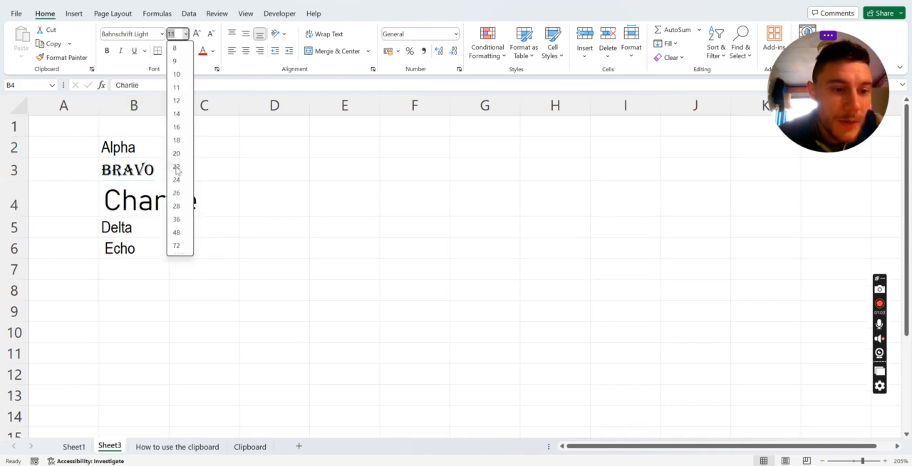
{"action": "left_click", "coordinate": [178, 198]}
{"action": "left_click", "coordinate": [243, 246]}
{"action": "left_click", "coordinate": [142, 191]}
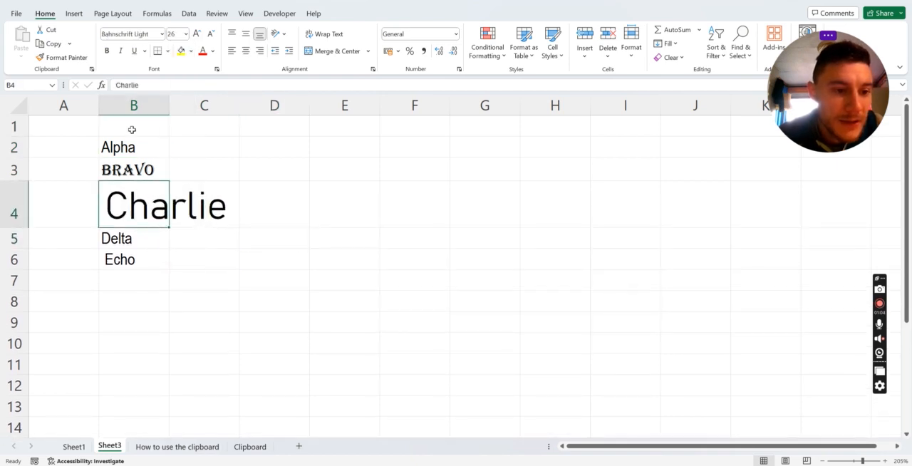
Set the font size of Alpha in B2 to 8
{"action": "left_click", "coordinate": [130, 147]}
{"action": "left_click", "coordinate": [185, 35]}
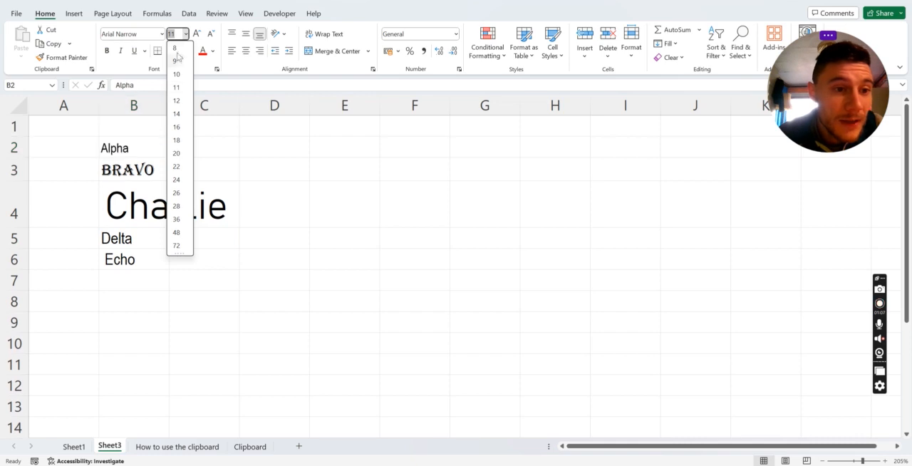
{"action": "left_click", "coordinate": [177, 47]}
{"action": "left_click", "coordinate": [283, 207]}
Set the font size of Echo in B6 to the custom value 70
{"action": "left_click", "coordinate": [143, 256]}
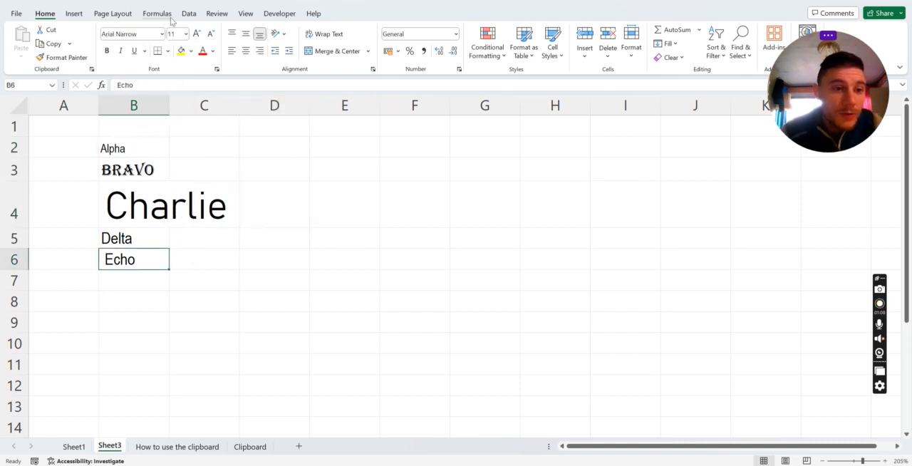
{"action": "left_click", "coordinate": [172, 33]}
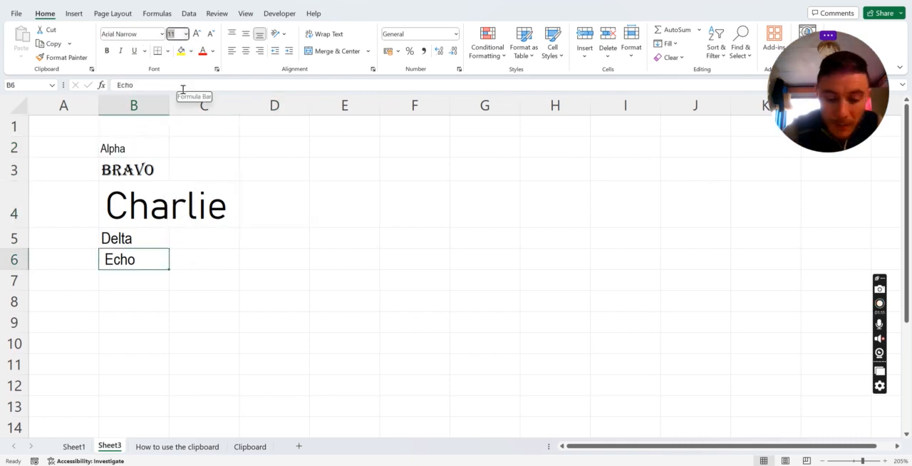
{"action": "key", "text": "Return"}
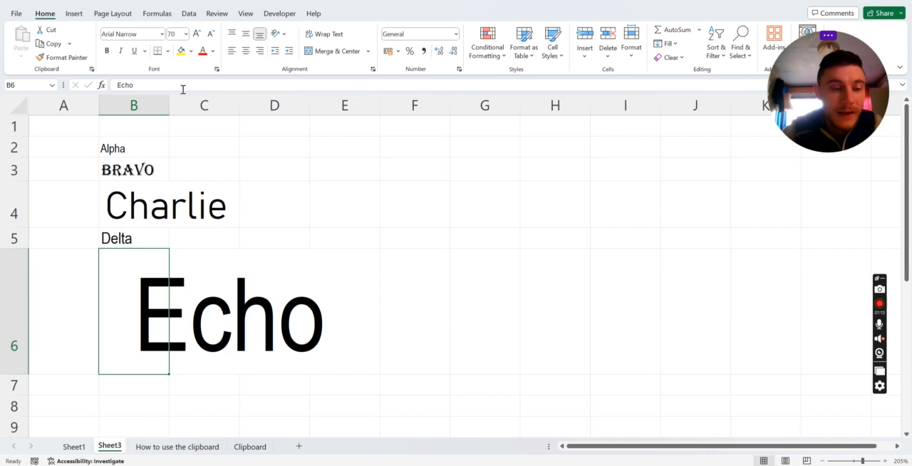
{"action": "left_click", "coordinate": [185, 33]}
{"action": "scroll", "coordinate": [178, 205], "scroll_direction": "down", "scroll_amount": 5}
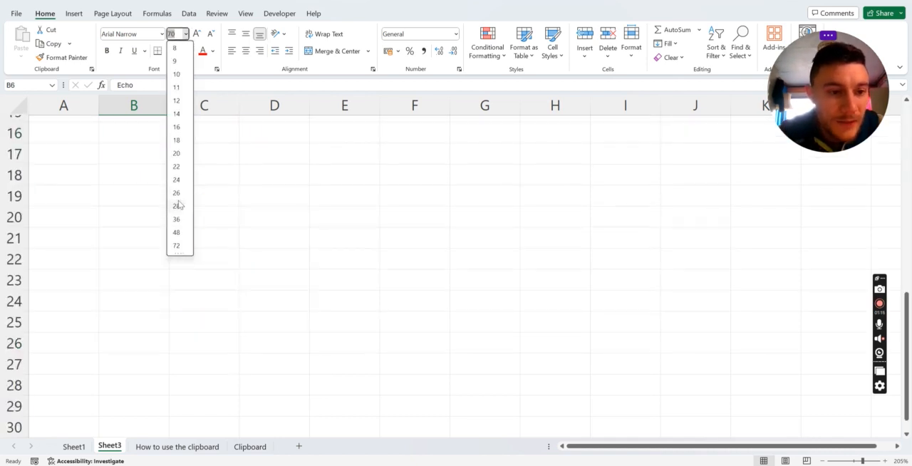
{"action": "left_click", "coordinate": [233, 222]}
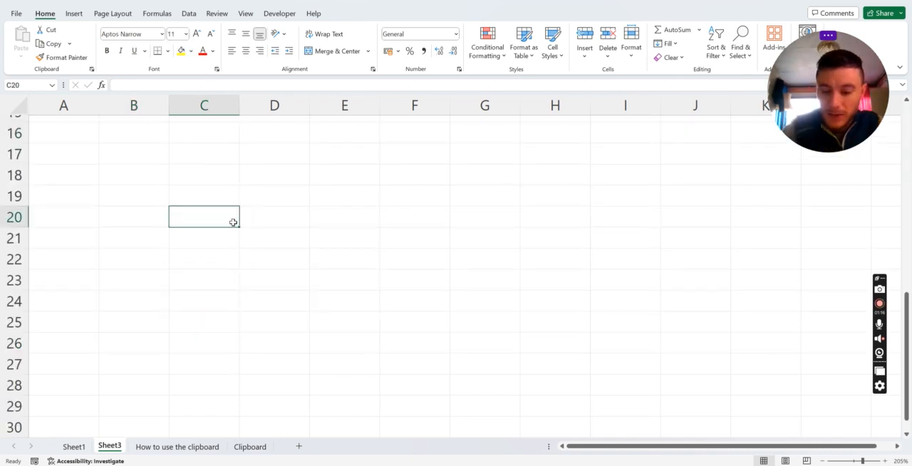
{"action": "scroll", "coordinate": [231, 224], "scroll_direction": "up", "scroll_amount": 5}
Try increasing the font size of Alpha in B2 by two increments and decreasing it again, twice
{"action": "left_click", "coordinate": [114, 153]}
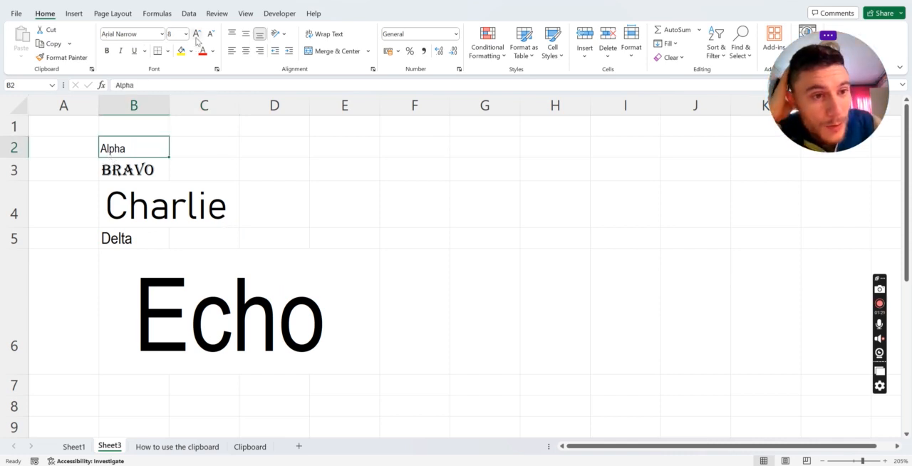
{"action": "mouse_move", "coordinate": [139, 151]}
{"action": "left_mouse_down"}
{"action": "mouse_move", "coordinate": [138, 361]}
{"action": "mouse_move", "coordinate": [147, 263]}
{"action": "mouse_move", "coordinate": [129, 151]}
{"action": "left_mouse_up"}
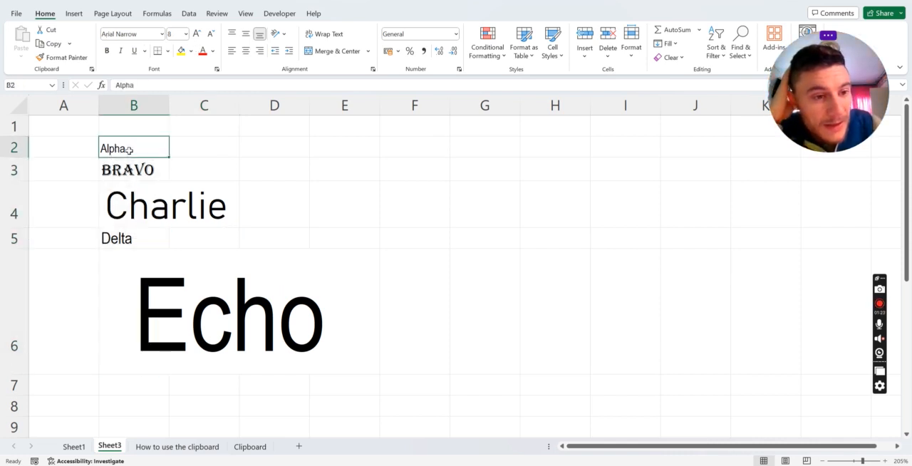
{"action": "left_click", "coordinate": [196, 34]}
{"action": "left_click", "coordinate": [196, 34]}
{"action": "left_click", "coordinate": [211, 36]}
{"action": "left_click", "coordinate": [212, 37]}
{"action": "left_click", "coordinate": [195, 35]}
{"action": "left_click", "coordinate": [195, 36]}
{"action": "left_click", "coordinate": [196, 36]}
{"action": "left_click", "coordinate": [209, 36]}
{"action": "left_click", "coordinate": [209, 35]}
{"action": "left_click", "coordinate": [209, 35]}
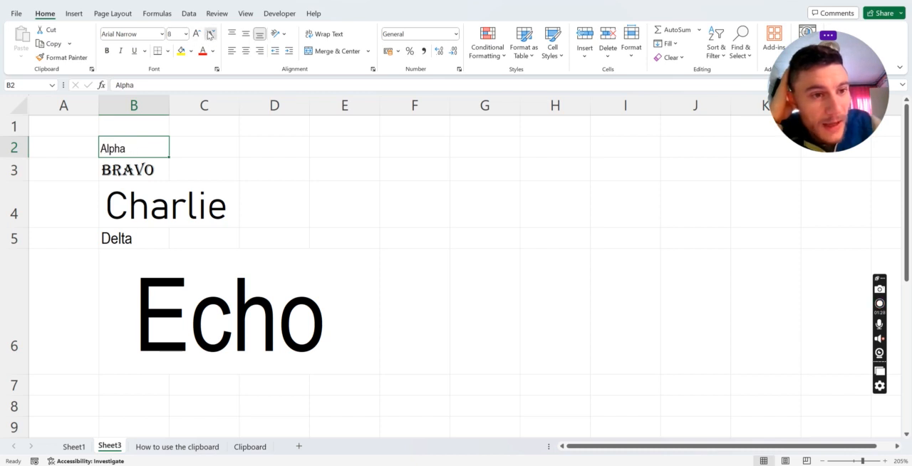
{"action": "left_click", "coordinate": [177, 36]}
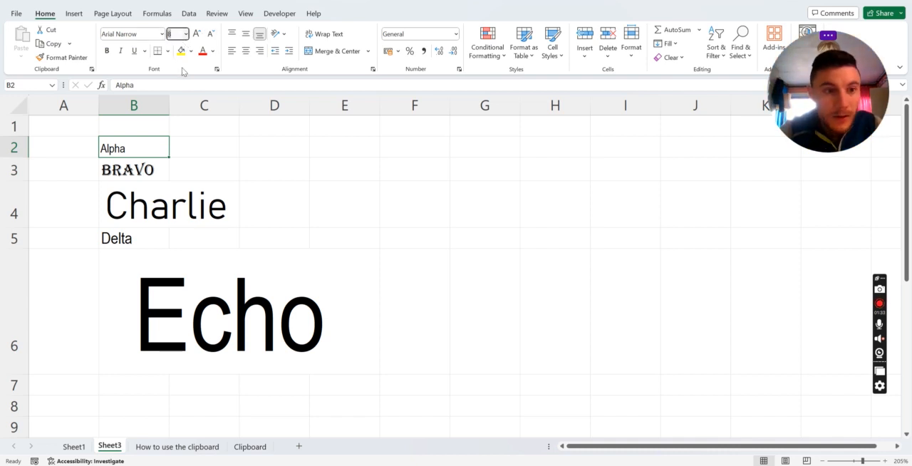
{"action": "left_click", "coordinate": [214, 149]}
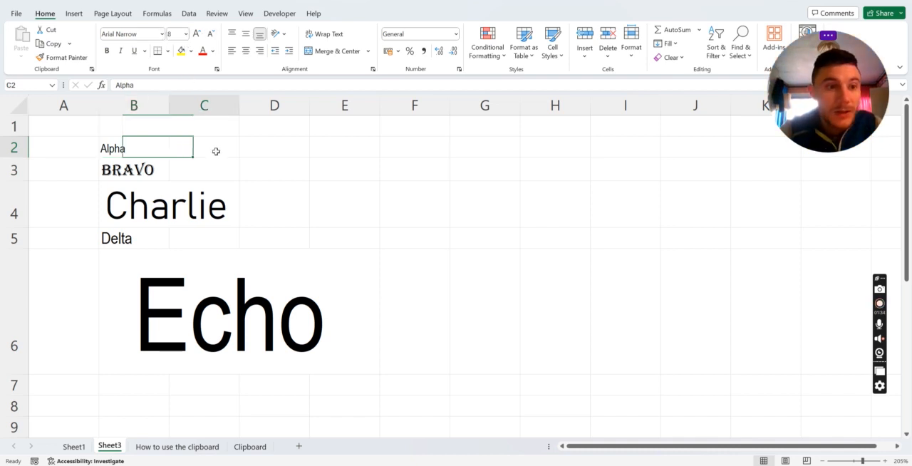
Set the font size of the whole word list in B2:B6 to 20
{"action": "left_click_drag", "start_coordinate": [141, 149], "coordinate": [165, 318]}
{"action": "left_click", "coordinate": [171, 34]}
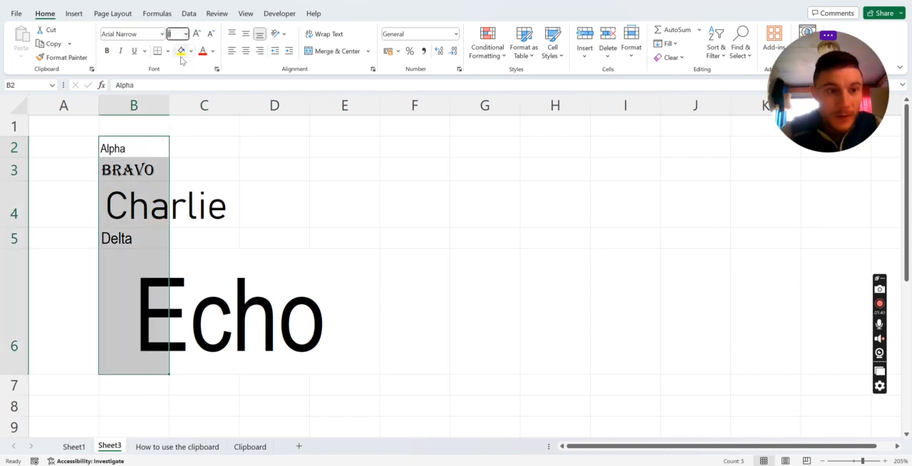
{"action": "type", "text": "8"}
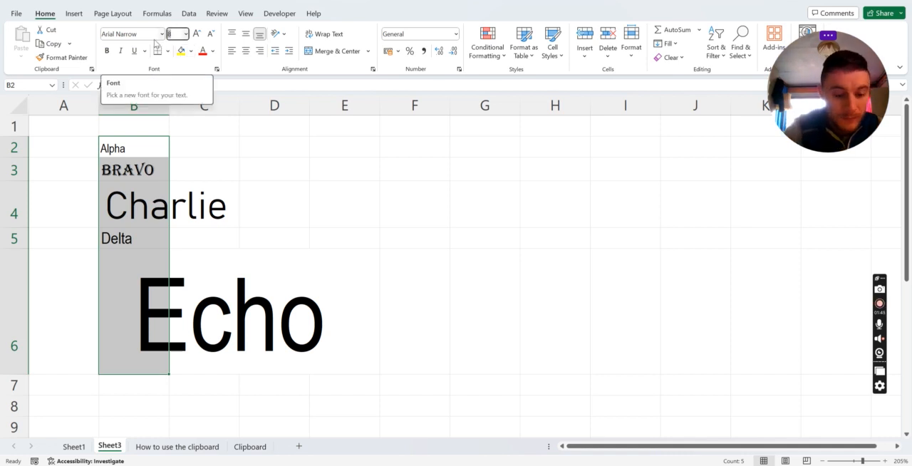
{"action": "type", "text": "2"}
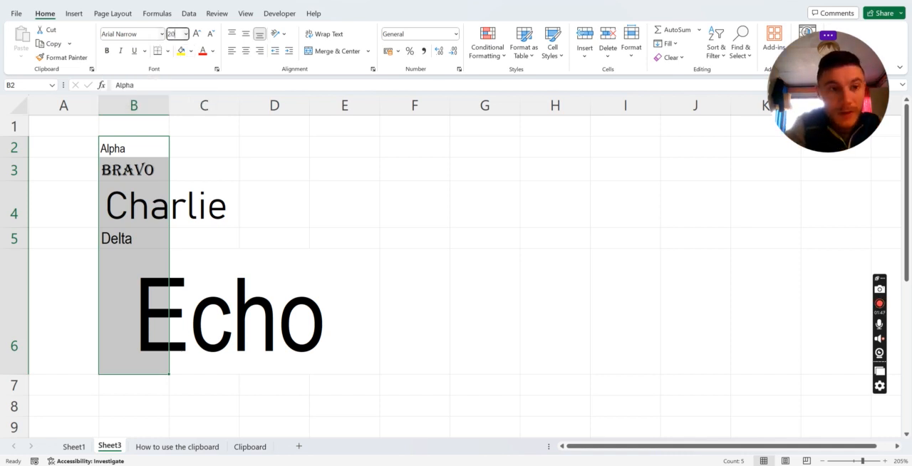
{"action": "type", "text": "0"}
{"action": "key", "text": "Return"}
{"action": "left_click", "coordinate": [189, 197]}
{"action": "left_click_drag", "start_coordinate": [163, 158], "coordinate": [165, 289]}
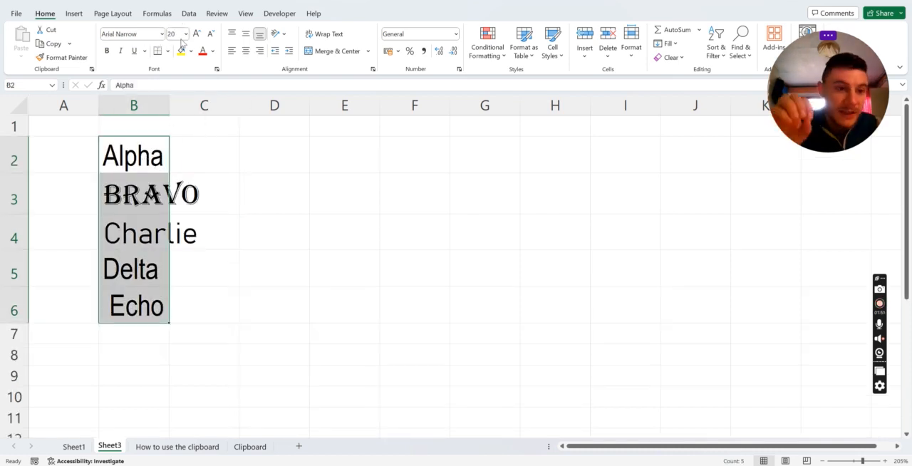
Try raising Alpha's font size in B2 to 24 and lowering Charlie's in B4 to 8 in increments
{"action": "left_click", "coordinate": [133, 191]}
{"action": "left_click", "coordinate": [135, 157]}
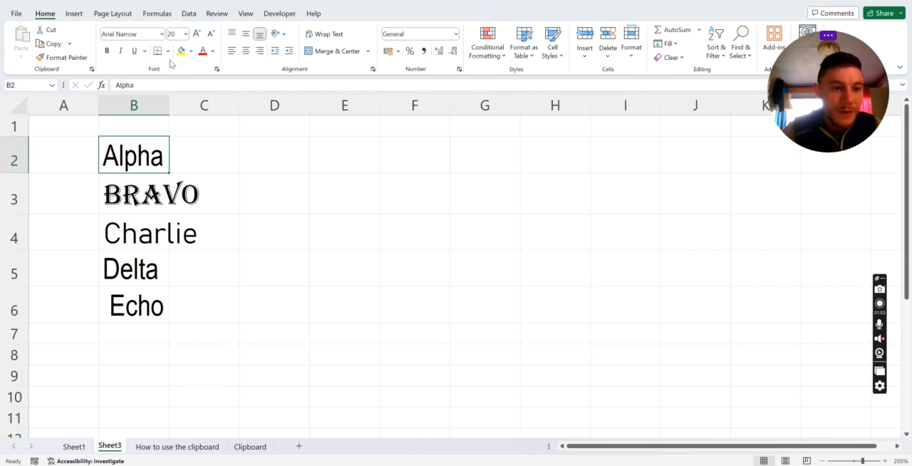
{"action": "left_click", "coordinate": [198, 36]}
{"action": "left_click", "coordinate": [147, 235]}
{"action": "left_click", "coordinate": [212, 34]}
{"action": "left_click", "coordinate": [213, 35]}
{"action": "left_click", "coordinate": [213, 35]}
{"action": "left_click", "coordinate": [213, 36]}
{"action": "left_click", "coordinate": [213, 35]}
{"action": "left_click", "coordinate": [213, 36]}
{"action": "left_click", "coordinate": [213, 35]}
{"action": "left_click", "coordinate": [213, 36]}
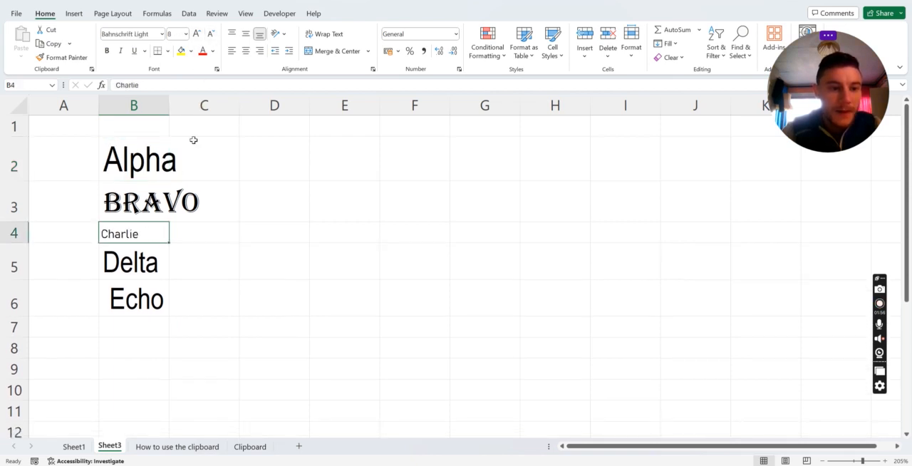
Try increasing the font size of B2:B6 incrementally to 28 and decreasing it back to 20
{"action": "left_click", "coordinate": [190, 192]}
{"action": "left_click_drag", "start_coordinate": [139, 159], "coordinate": [167, 292]}
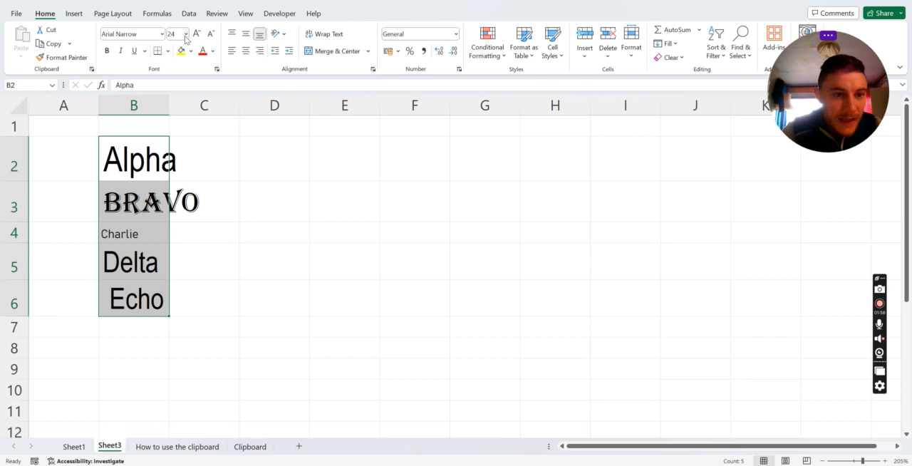
{"action": "left_click", "coordinate": [196, 36]}
{"action": "left_click", "coordinate": [196, 35]}
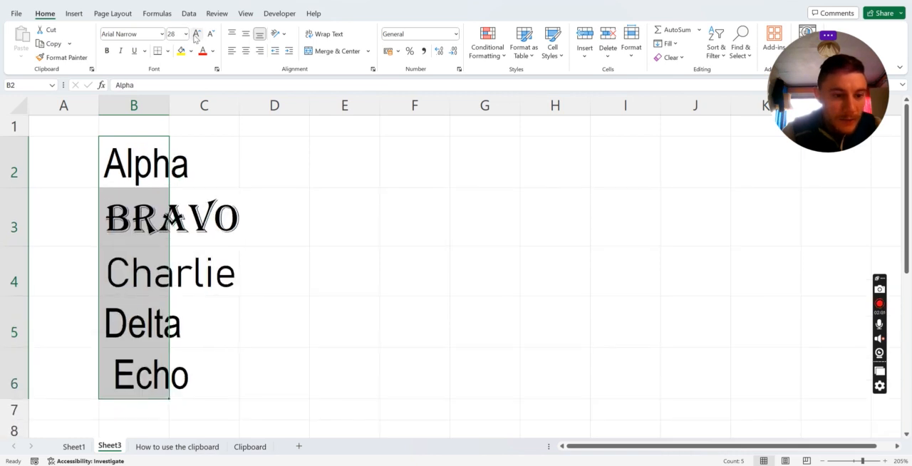
{"action": "left_click", "coordinate": [211, 36]}
{"action": "left_click", "coordinate": [211, 36]}
{"action": "left_click", "coordinate": [211, 36]}
{"action": "left_click", "coordinate": [211, 35]}
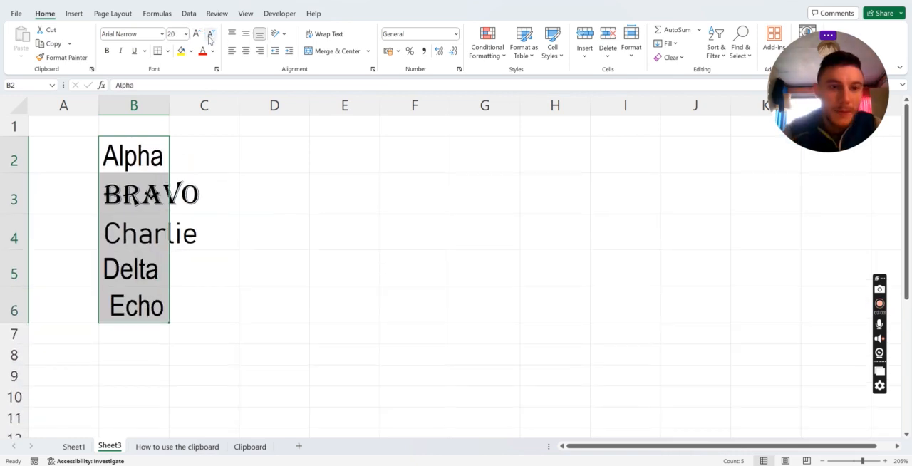
{"action": "left_click", "coordinate": [285, 202]}
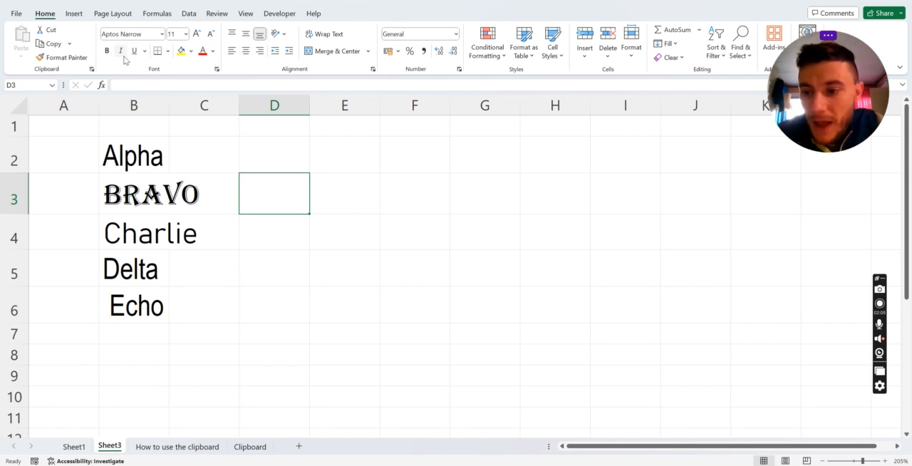
Make Alpha in B2 bold
{"action": "left_click", "coordinate": [135, 154]}
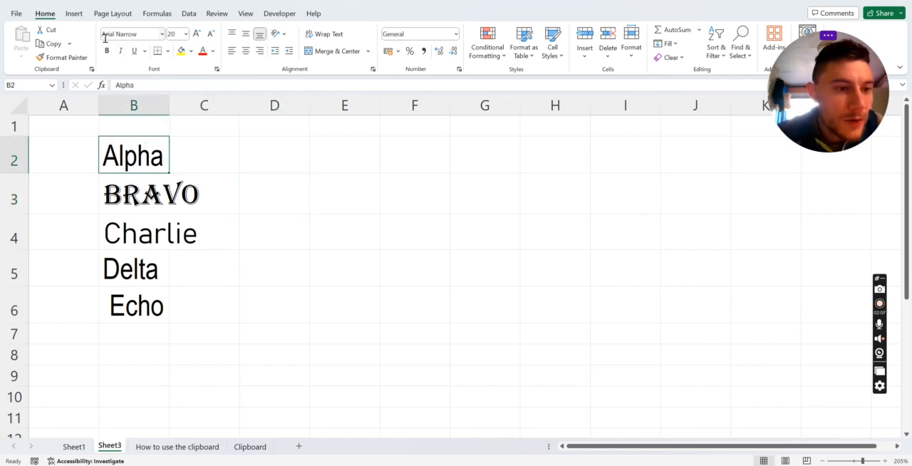
{"action": "key", "text": "ctrl+b"}
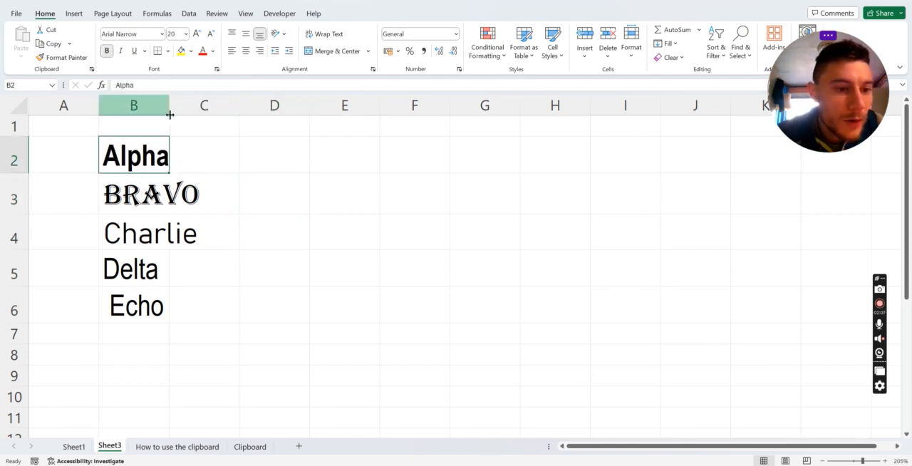
{"action": "left_click", "coordinate": [129, 206]}
{"action": "left_click", "coordinate": [303, 165]}
{"action": "left_click_drag", "start_coordinate": [136, 159], "coordinate": [139, 271]}
Enter the placeholder text asdjasdf in D2 and copy that cell
{"action": "left_click", "coordinate": [259, 158]}
{"action": "type", "text": "asdjasdf"}
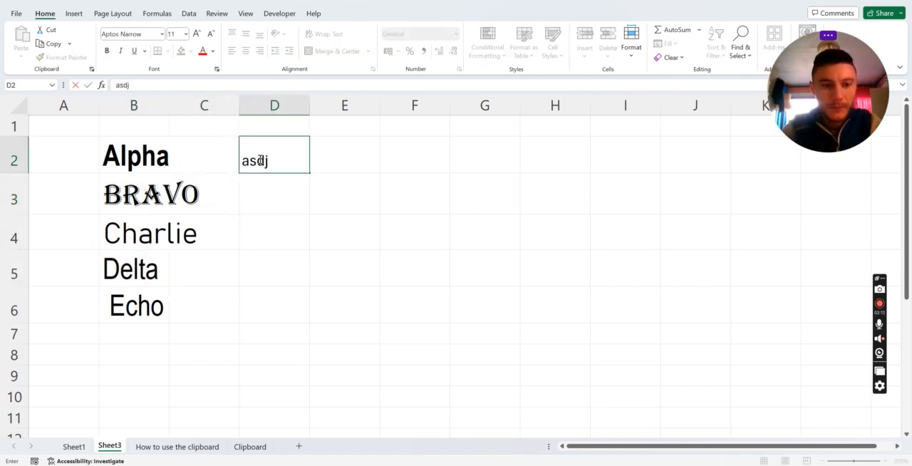
{"action": "key", "text": "Return"}
{"action": "key", "text": "Up"}
{"action": "key", "text": "ctrl+c"}
Try pasting only the formats of D2 onto the word list in B2:B6
{"action": "key", "text": "Left"}
{"action": "key", "text": "Left"}
{"action": "key", "text": "shift+Down"}
{"action": "key", "text": "shift+Down"}
{"action": "key", "text": "shift+Down"}
{"action": "key", "text": "shift+Down"}
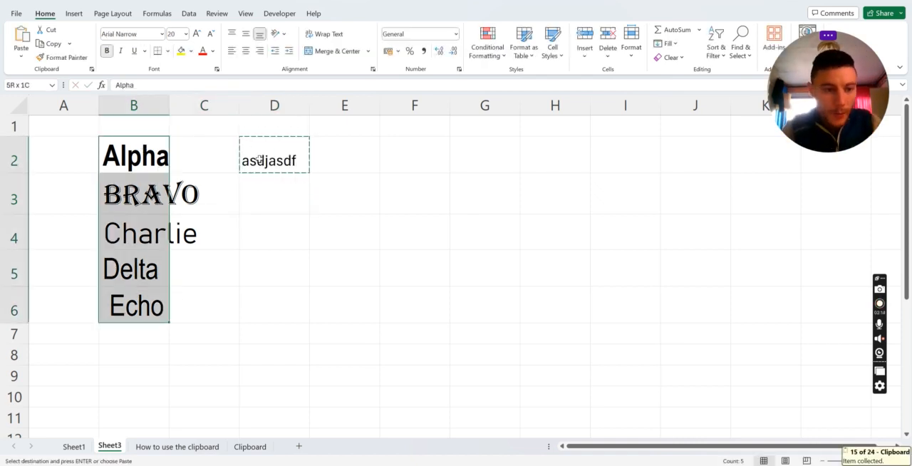
{"action": "key", "text": "ctrl+alt+v"}
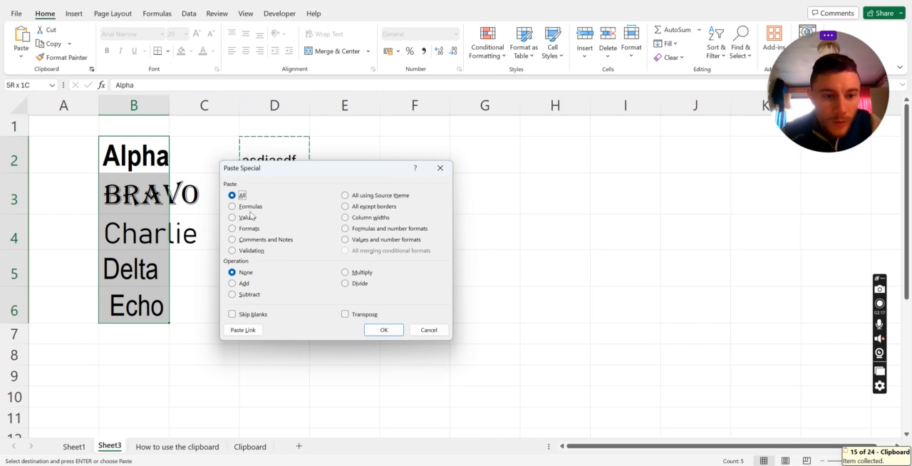
{"action": "left_click", "coordinate": [249, 228]}
{"action": "left_click", "coordinate": [383, 330]}
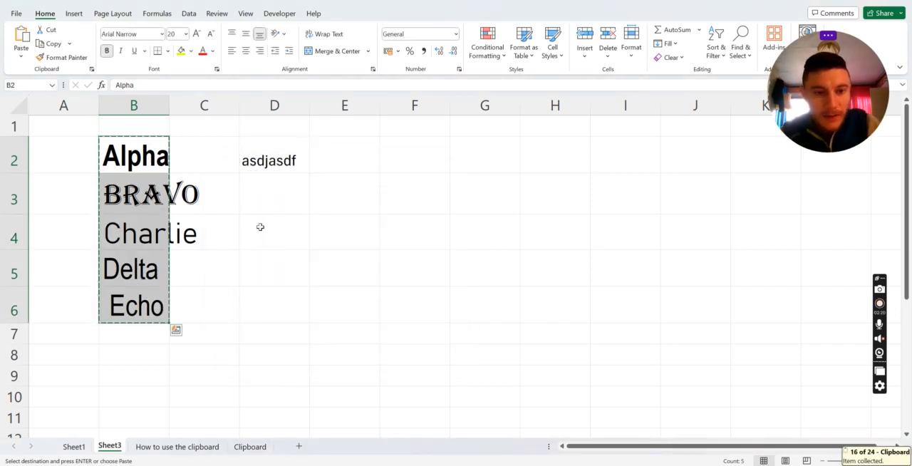
Copy the word list in B2:B6 and paste only its values into D2:D6
{"action": "key", "text": "ctrl+c"}
{"action": "left_click", "coordinate": [273, 166]}
{"action": "key", "text": "ctrl+alt+v"}
{"action": "left_click", "coordinate": [251, 218]}
{"action": "left_click", "coordinate": [383, 330]}
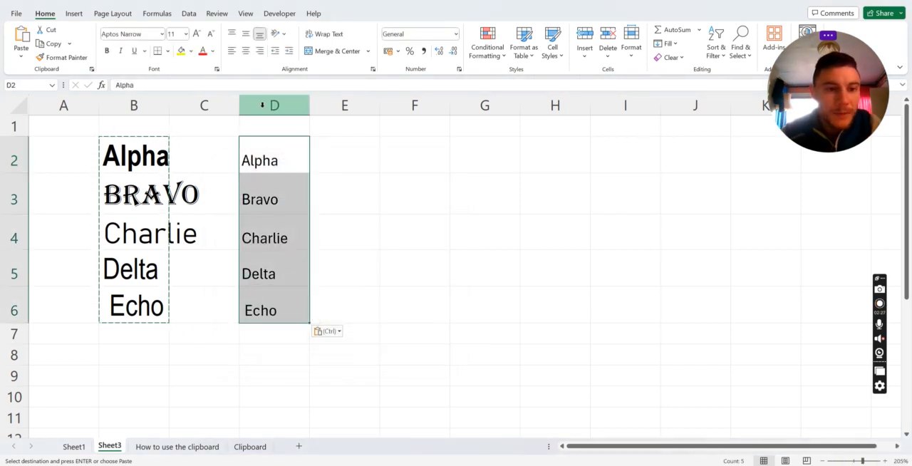
Make Alpha in D2 bold and Bravo in D3 italic
{"action": "left_click", "coordinate": [249, 139]}
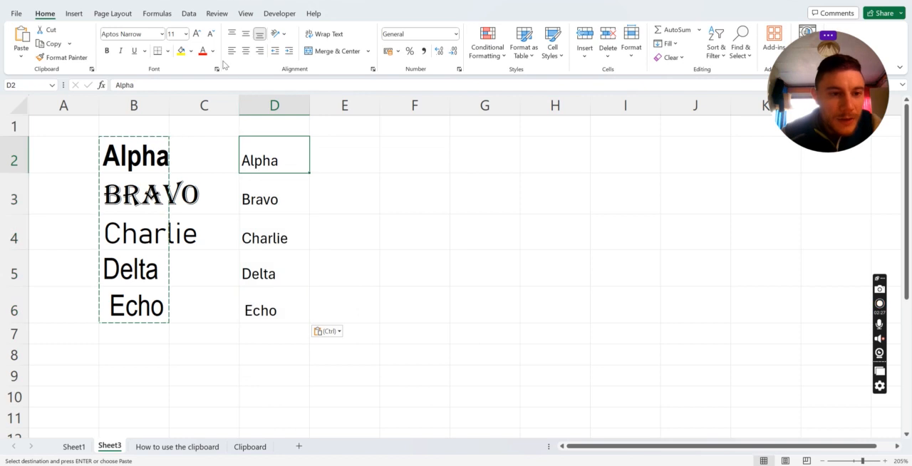
{"action": "left_click", "coordinate": [108, 51]}
{"action": "left_click", "coordinate": [279, 202]}
{"action": "left_click", "coordinate": [121, 51]}
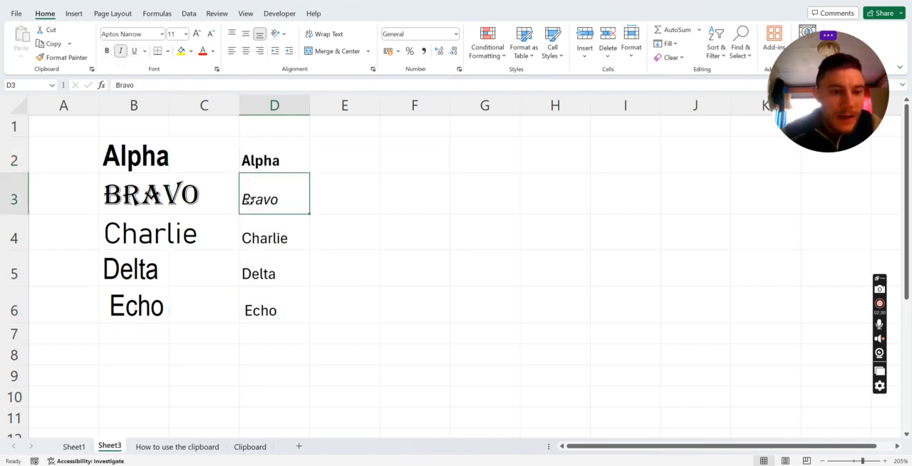
Underline Charlie in D4 and make Delta in D5 both bold and italic
{"action": "left_click", "coordinate": [255, 224]}
{"action": "key", "text": "ctrl+u"}
{"action": "left_click", "coordinate": [342, 254]}
{"action": "left_click", "coordinate": [262, 264]}
{"action": "left_click", "coordinate": [108, 52]}
{"action": "left_click", "coordinate": [120, 51]}
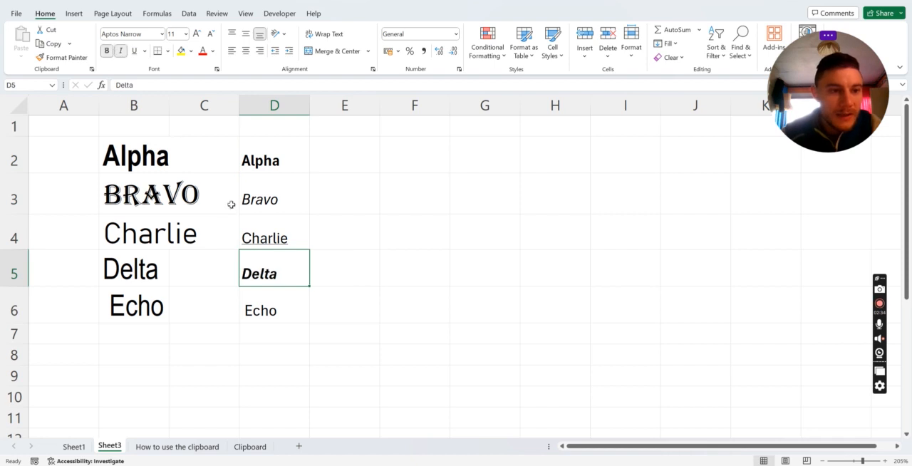
Make Echo in D6 both italic and underlined
{"action": "left_click", "coordinate": [276, 306]}
{"action": "left_click", "coordinate": [120, 51]}
{"action": "left_click", "coordinate": [134, 50]}
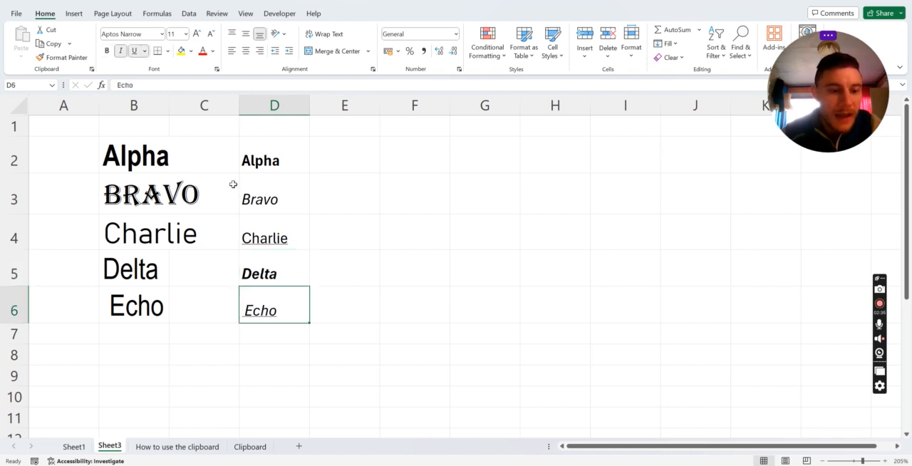
{"action": "left_click", "coordinate": [391, 230]}
View the available underline styles with D2:D6 selected and close them without applying one
{"action": "left_click_drag", "start_coordinate": [277, 161], "coordinate": [278, 308]}
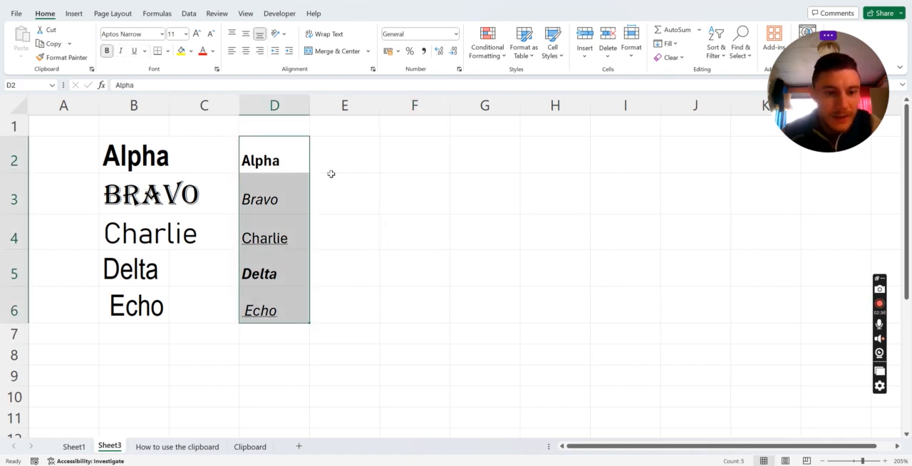
{"action": "left_click", "coordinate": [145, 51]}
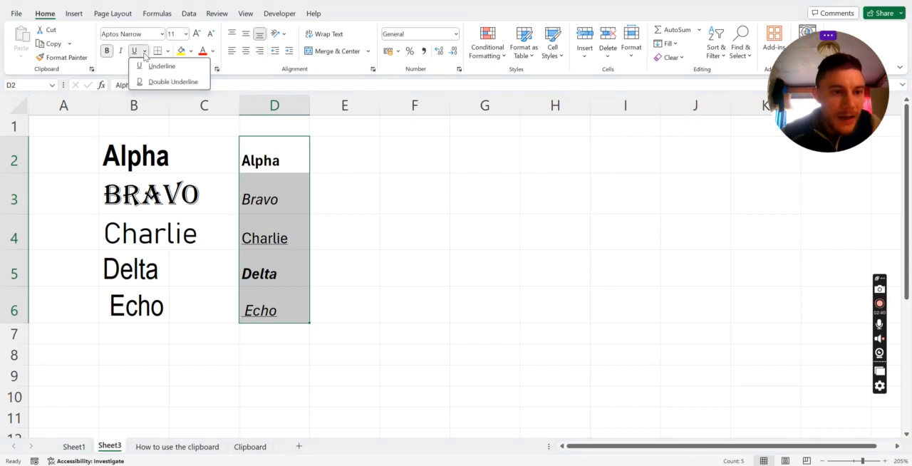
{"action": "left_click", "coordinate": [368, 205]}
{"action": "left_click", "coordinate": [294, 317]}
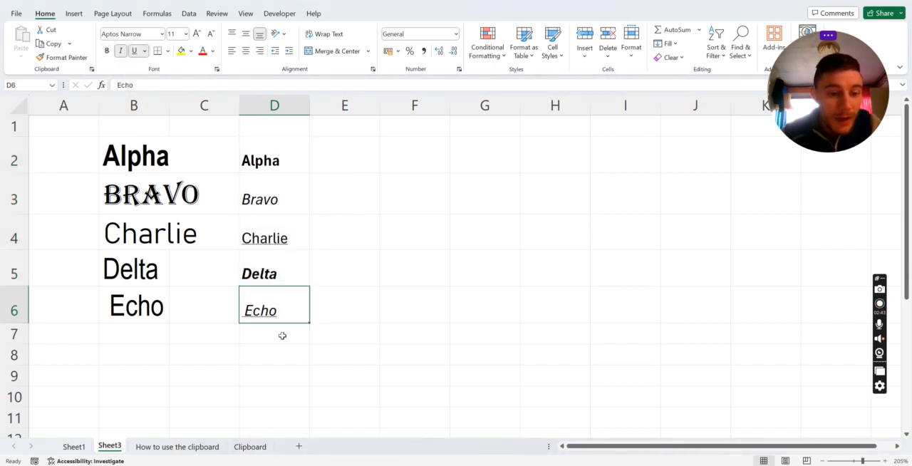
Add the word Foxtrot below Echo in D7
{"action": "left_click", "coordinate": [284, 331]}
{"action": "type", "text": "Foxt"}
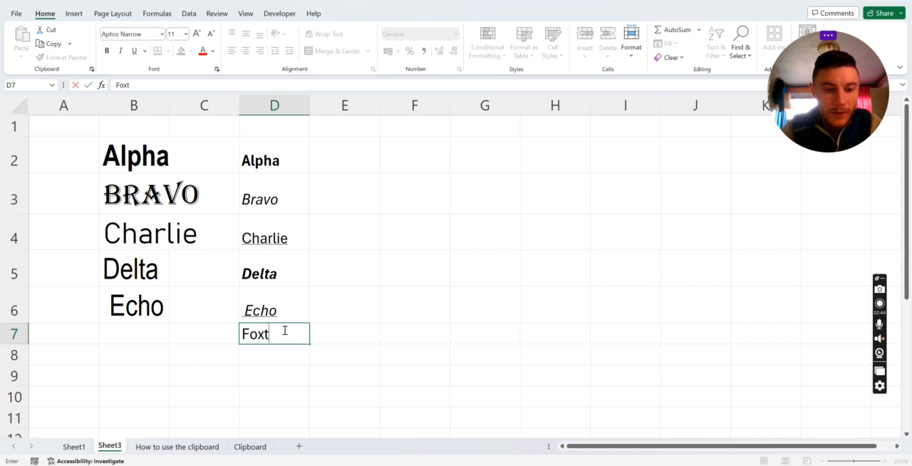
{"action": "type", "text": "rot"}
{"action": "key", "text": "Return"}
Apply a double underline to Foxtrot in D7
{"action": "left_click", "coordinate": [285, 332]}
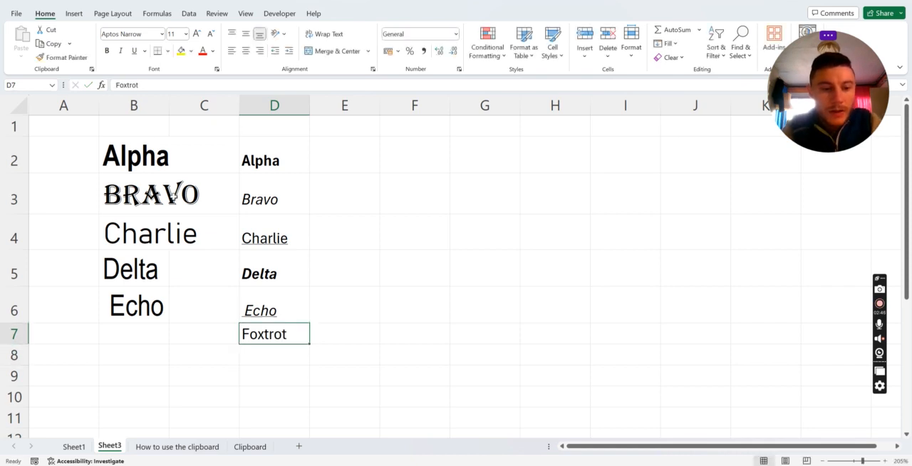
{"action": "left_click", "coordinate": [170, 51]}
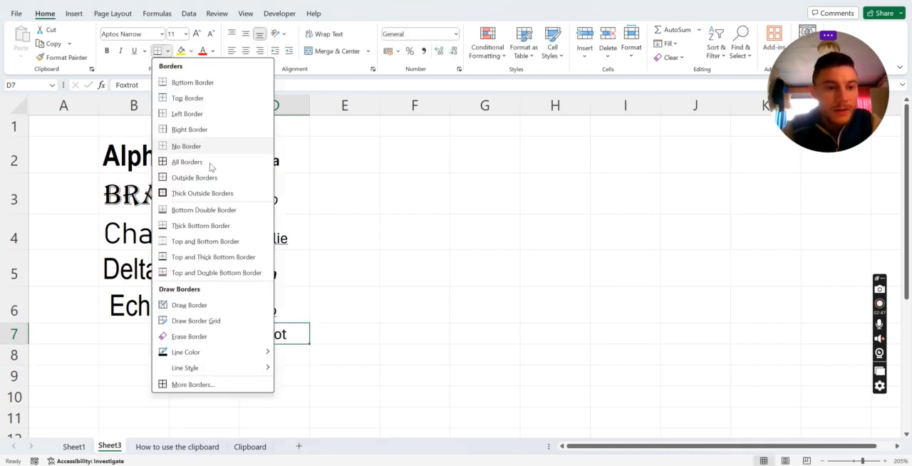
{"action": "left_click", "coordinate": [142, 57]}
{"action": "left_click", "coordinate": [145, 51]}
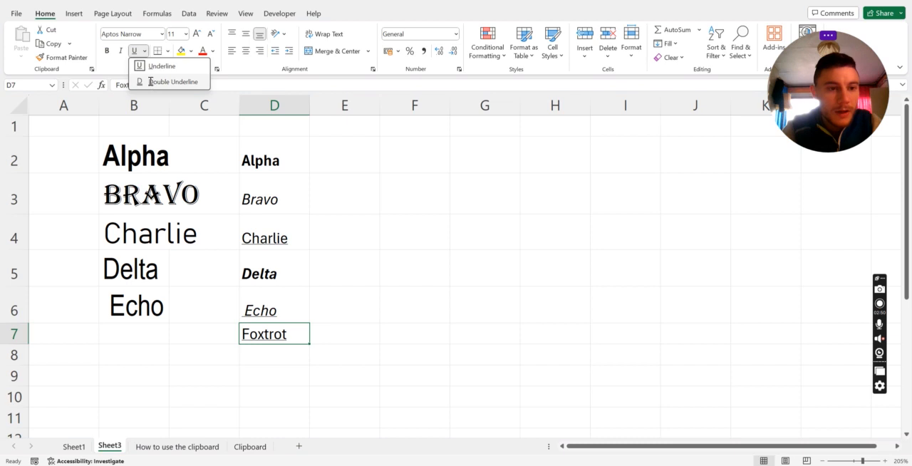
{"action": "left_click", "coordinate": [154, 80]}
{"action": "left_click", "coordinate": [432, 240]}
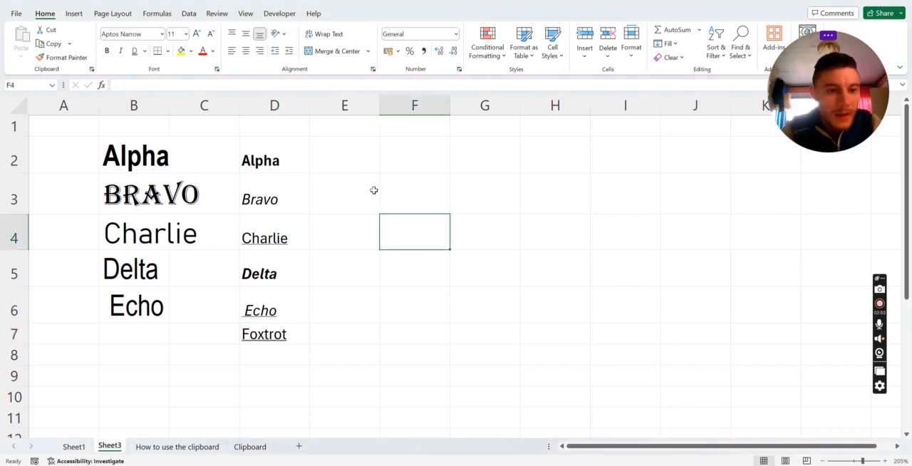
{"action": "left_click", "coordinate": [346, 168]}
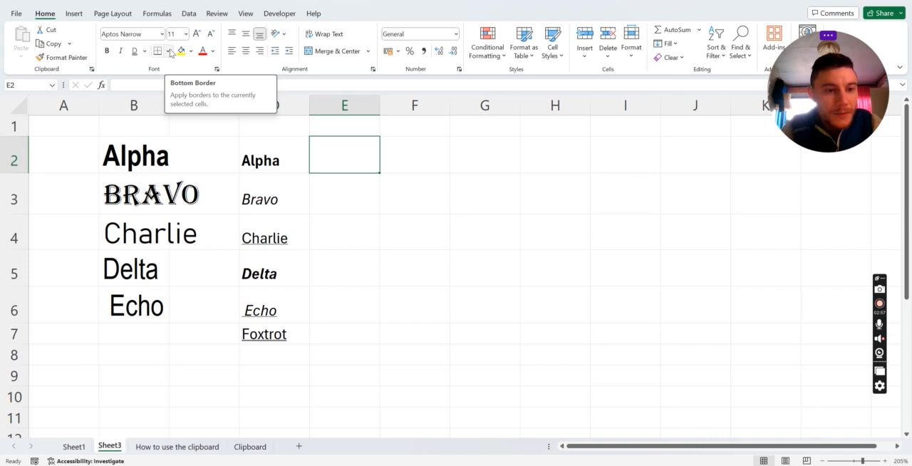
{"action": "left_click", "coordinate": [374, 182]}
{"action": "left_click_drag", "start_coordinate": [362, 154], "coordinate": [390, 194]}
{"action": "left_click", "coordinate": [369, 190]}
{"action": "left_click", "coordinate": [282, 158]}
{"action": "left_click", "coordinate": [351, 157]}
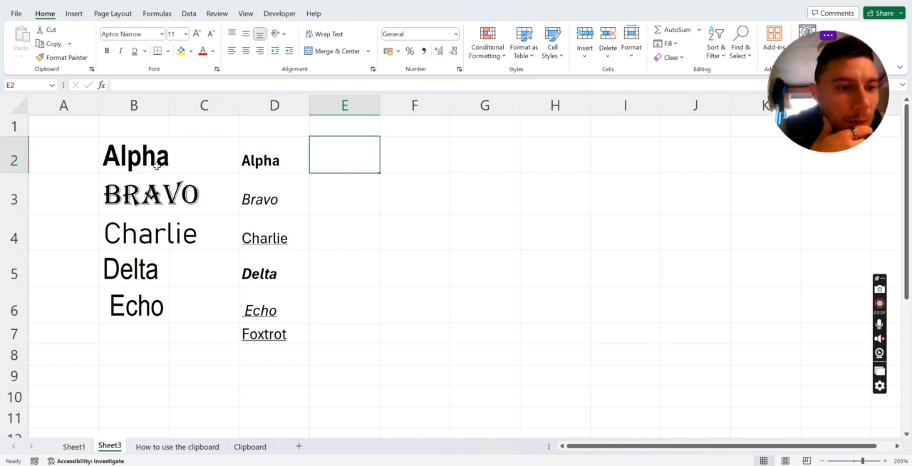
{"action": "left_click", "coordinate": [167, 51]}
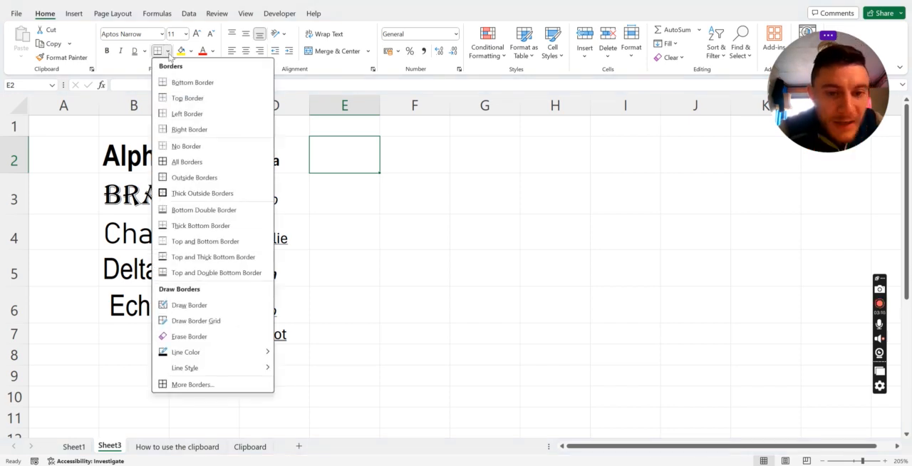
{"action": "left_click", "coordinate": [372, 189]}
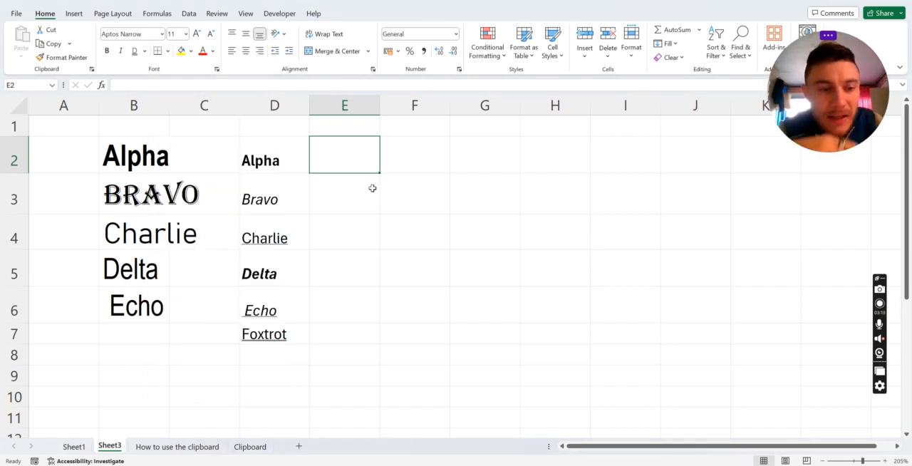
{"action": "left_click", "coordinate": [300, 154]}
{"action": "left_click", "coordinate": [340, 147]}
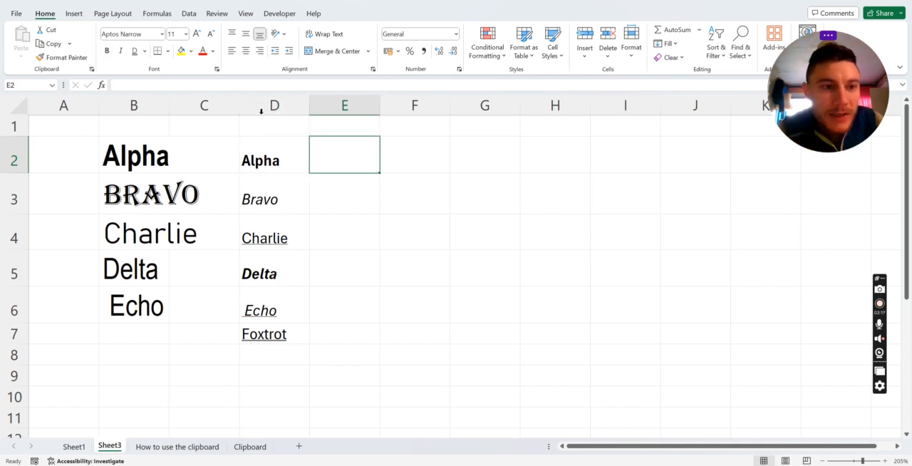
Add a bottom border to Alpha in D2
{"action": "left_click", "coordinate": [297, 147]}
{"action": "left_click", "coordinate": [168, 51]}
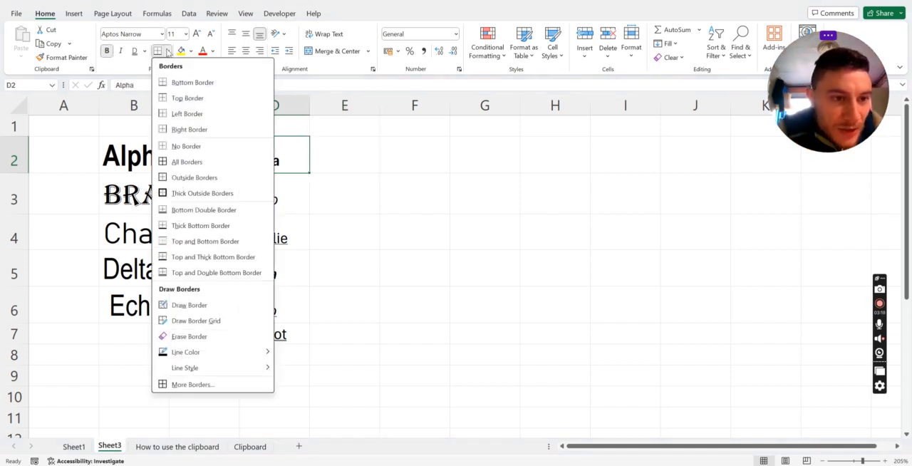
{"action": "left_click", "coordinate": [172, 85]}
{"action": "key", "text": "Right"}
{"action": "key", "text": "Right"}
{"action": "key", "text": "Down"}
{"action": "key", "text": "Down"}
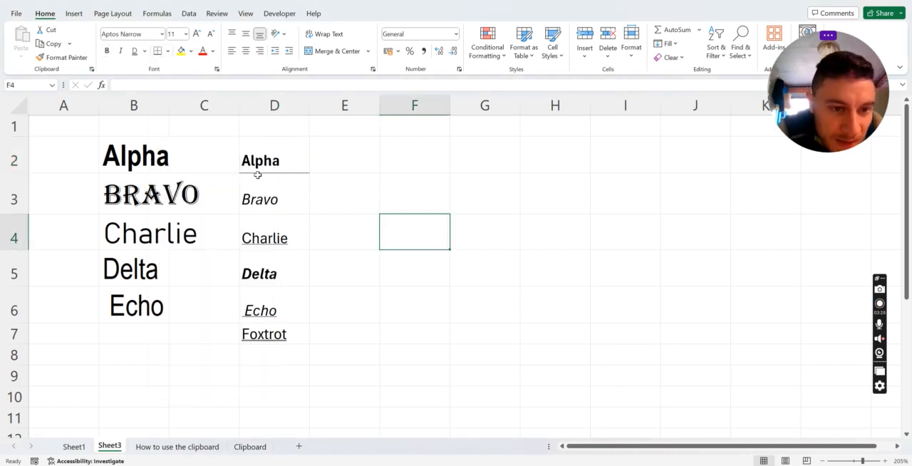
Copy the bordered Alpha from D2 into F2
{"action": "left_click", "coordinate": [278, 204]}
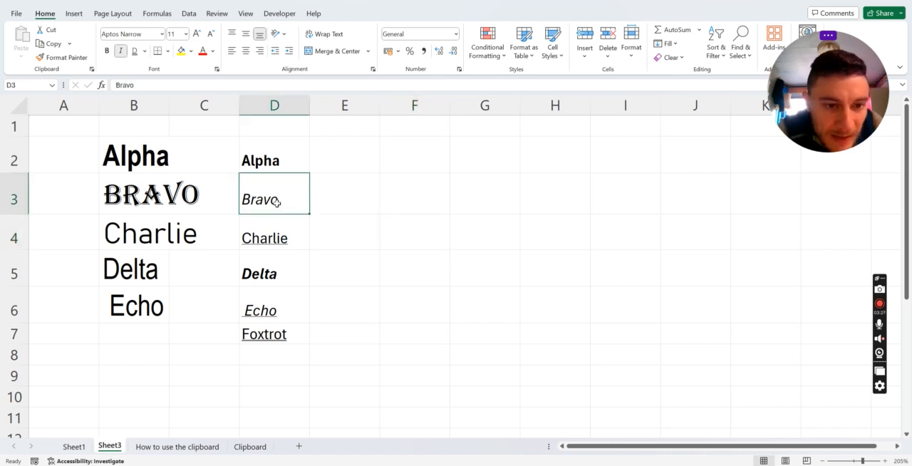
{"action": "left_click", "coordinate": [275, 154]}
{"action": "key", "text": "Right"}
{"action": "key", "text": "Right"}
{"action": "key", "text": "ctrl+v"}
{"action": "key", "text": "Left"}
{"action": "key", "text": "Left"}
{"action": "left_click", "coordinate": [354, 211]}
{"action": "key", "text": "Escape"}
{"action": "left_click", "coordinate": [305, 170]}
{"action": "left_click", "coordinate": [483, 170]}
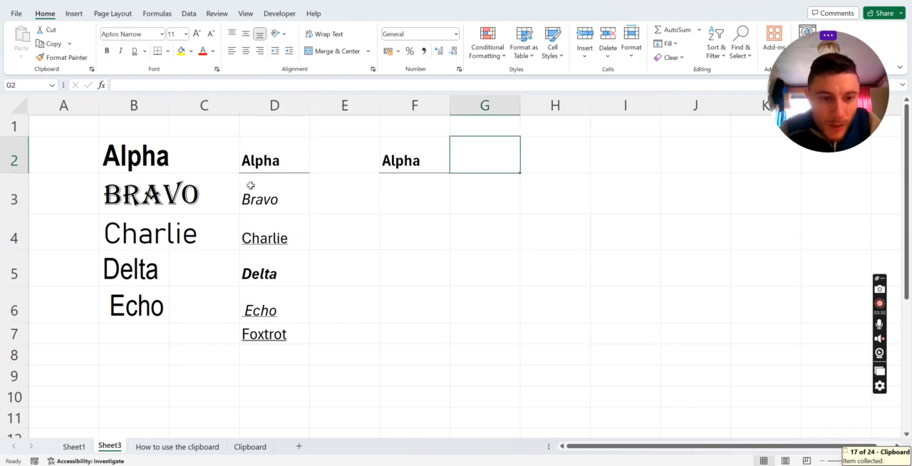
Copy Bravo from D3 into F4 and clear the copy selection
{"action": "left_click", "coordinate": [271, 195]}
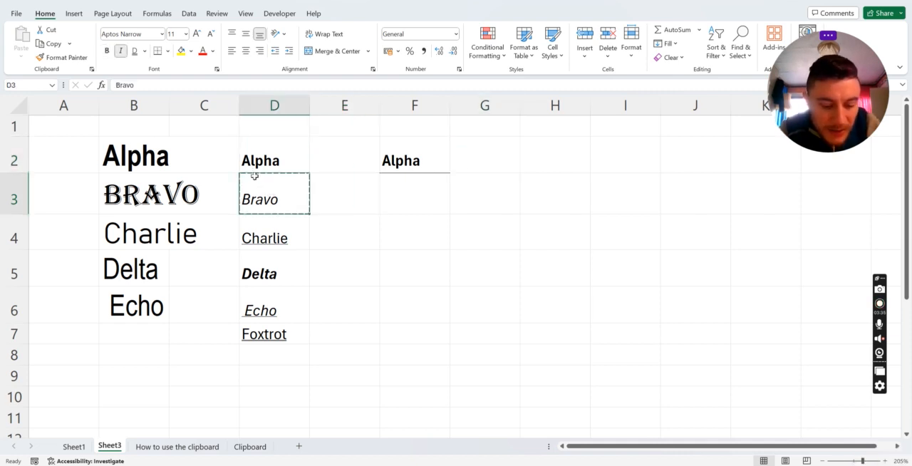
{"action": "key", "text": "ctrl+c"}
{"action": "left_click", "coordinate": [407, 216]}
{"action": "key", "text": "ctrl+v"}
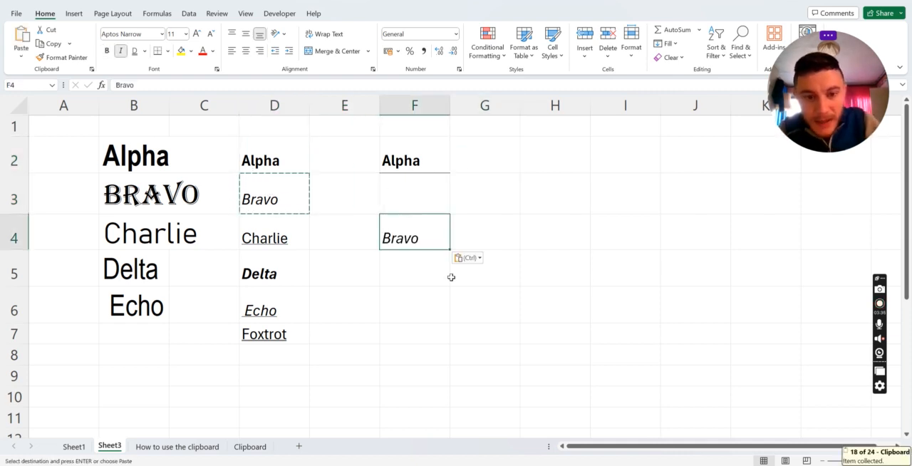
{"action": "left_click", "coordinate": [461, 303]}
{"action": "left_click", "coordinate": [305, 203]}
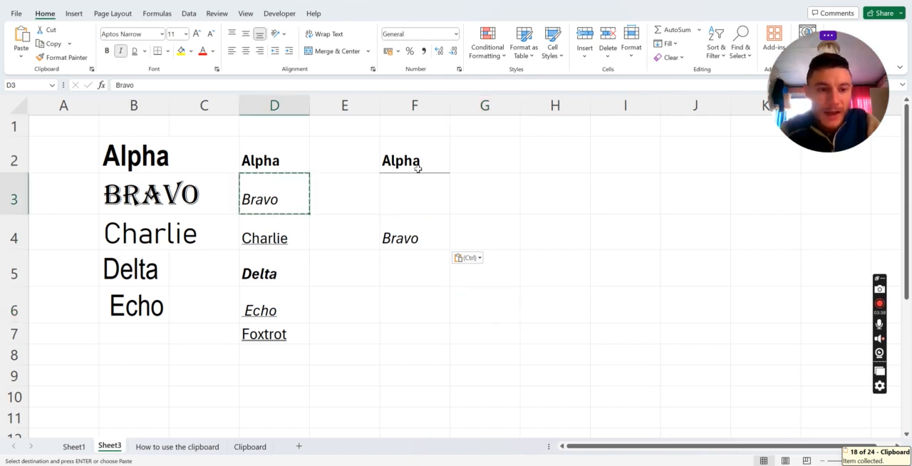
{"action": "left_click", "coordinate": [358, 166]}
{"action": "key", "text": "Escape"}
Add a top border to Charlie in D4
{"action": "left_click", "coordinate": [306, 211]}
{"action": "left_click", "coordinate": [265, 144]}
{"action": "left_click", "coordinate": [261, 186]}
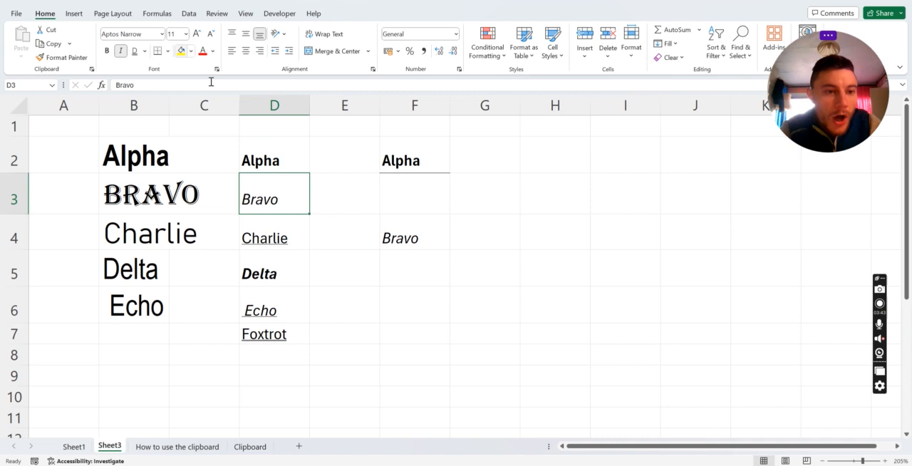
{"action": "left_click", "coordinate": [276, 253]}
{"action": "left_click", "coordinate": [281, 235]}
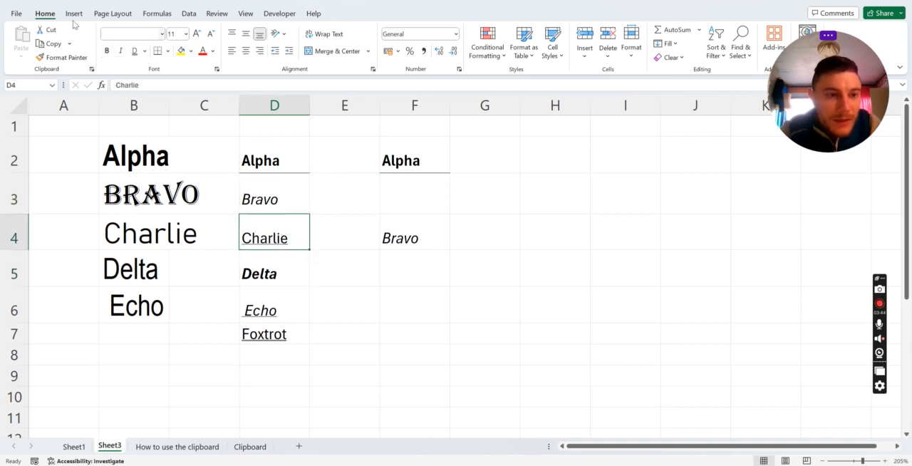
{"action": "left_click", "coordinate": [168, 50]}
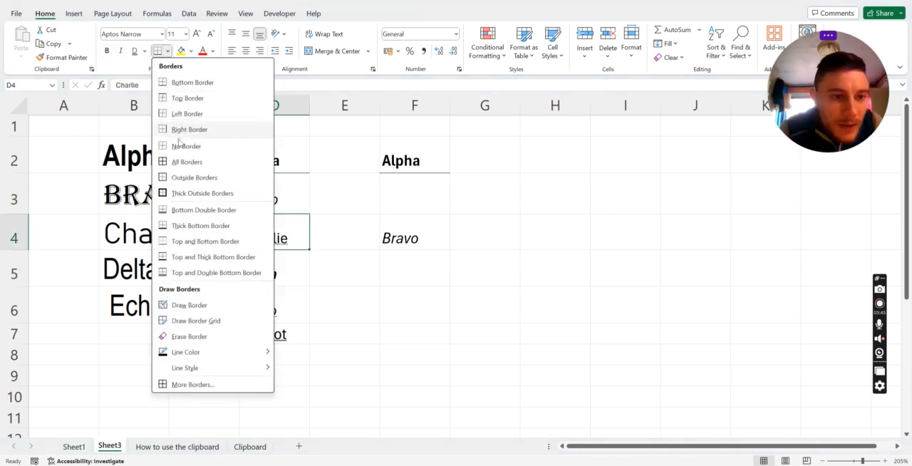
{"action": "left_click", "coordinate": [191, 99]}
{"action": "left_click", "coordinate": [334, 251]}
{"action": "left_click", "coordinate": [263, 196]}
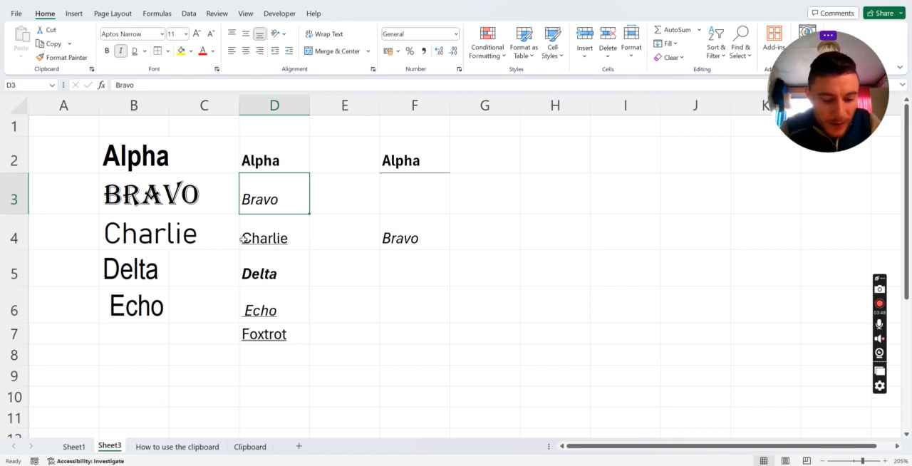
Copy Bravo from D3 into G4, beside the first copy
{"action": "key", "text": "ctrl+c"}
{"action": "key", "text": "Down"}
{"action": "key", "text": "Right"}
{"action": "key", "text": "Right"}
{"action": "key", "text": "Right"}
{"action": "key", "text": "ctrl+v"}
{"action": "key", "text": "Down"}
Copy Charlie with its top border from D4 into F6 and clear the copy selection
{"action": "key", "text": "Down"}
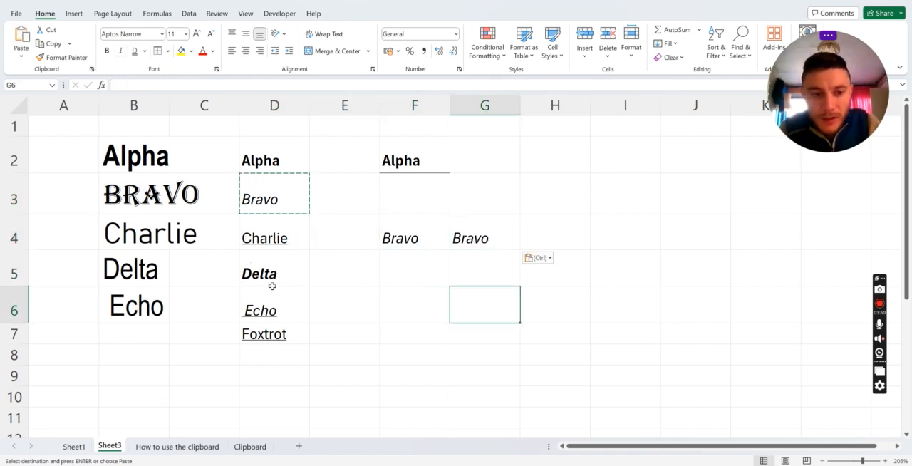
{"action": "left_click", "coordinate": [262, 239]}
{"action": "key", "text": "ctrl+c"}
{"action": "key", "text": "Down"}
{"action": "key", "text": "Right"}
{"action": "key", "text": "Down"}
{"action": "key", "text": "Right"}
{"action": "key", "text": "Right"}
{"action": "key", "text": "Up"}
{"action": "key", "text": "Left"}
{"action": "key", "text": "Left"}
{"action": "key", "text": "Down"}
{"action": "key", "text": "Down"}
{"action": "key", "text": "Right"}
{"action": "key", "text": "Up"}
{"action": "key", "text": "ctrl+v"}
{"action": "left_click", "coordinate": [393, 335]}
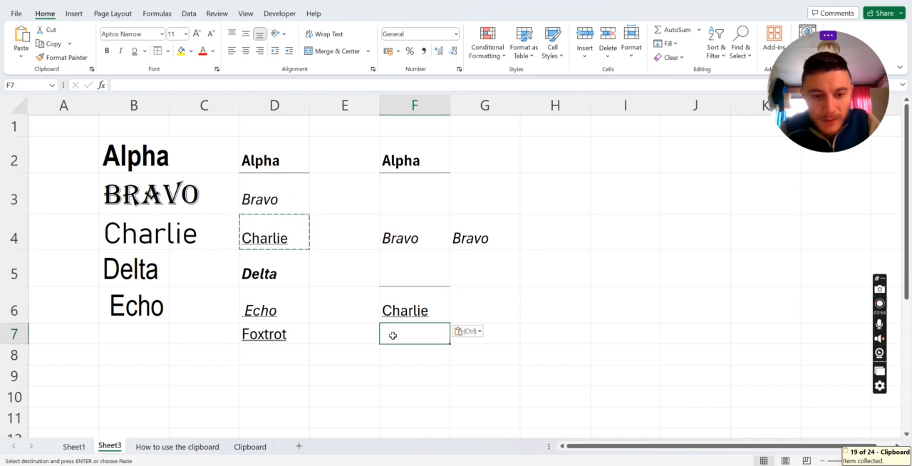
{"action": "key", "text": "Escape"}
{"action": "left_click", "coordinate": [403, 294]}
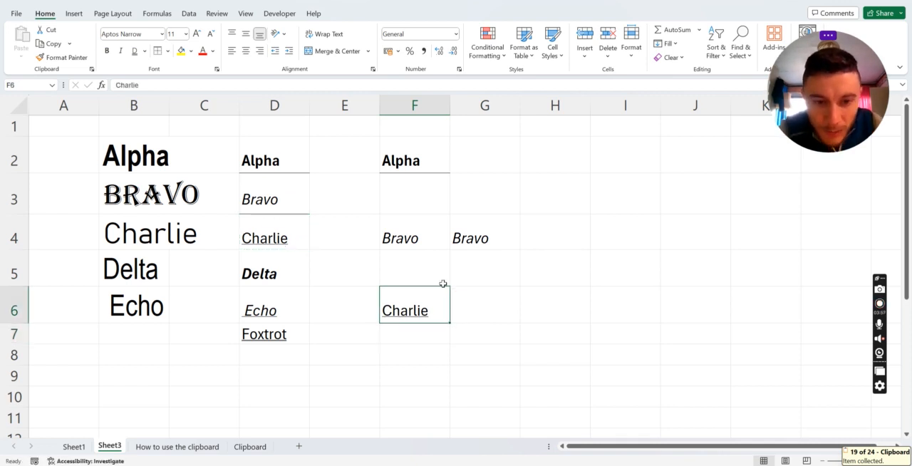
{"action": "key", "text": "Right"}
{"action": "key", "text": "Up"}
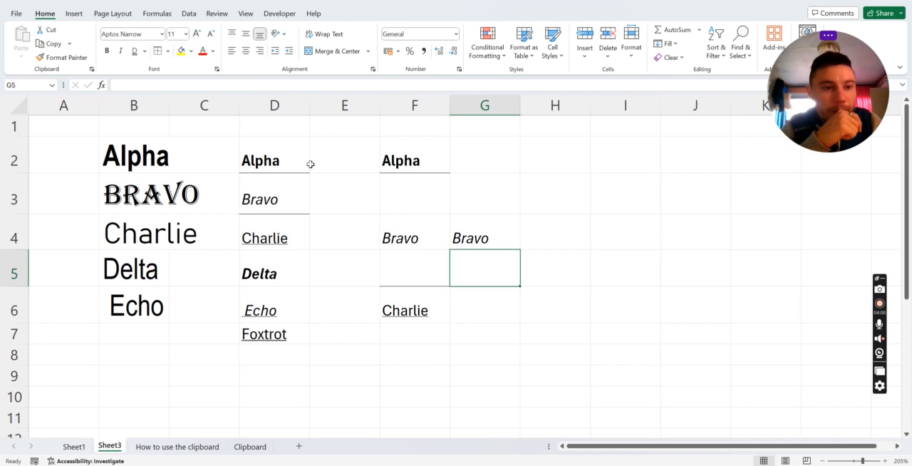
Fill the Alpha cell F2 with yellow and view the other fill colors without picking one
{"action": "left_click", "coordinate": [300, 194]}
{"action": "left_click", "coordinate": [416, 169]}
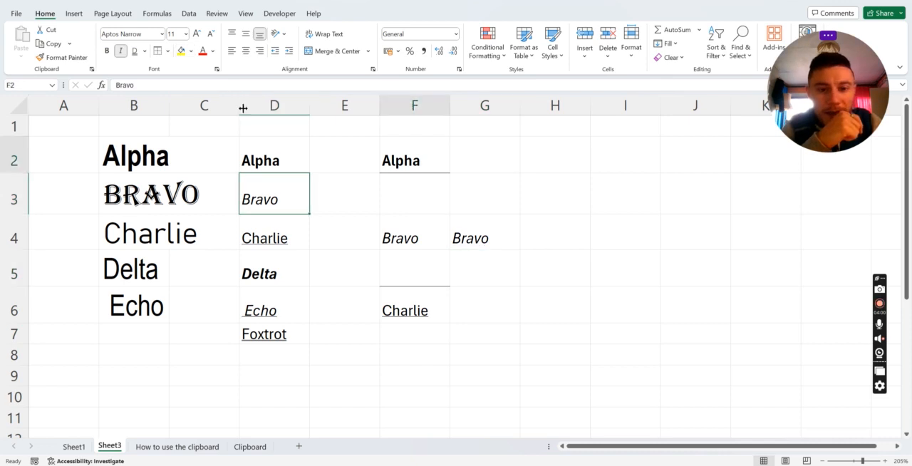
{"action": "left_click", "coordinate": [181, 50]}
{"action": "left_click", "coordinate": [191, 50]}
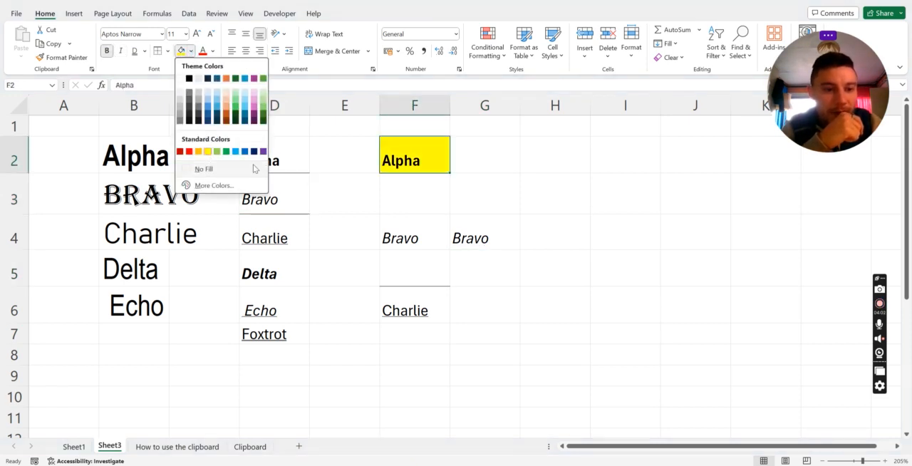
{"action": "left_click", "coordinate": [309, 87]}
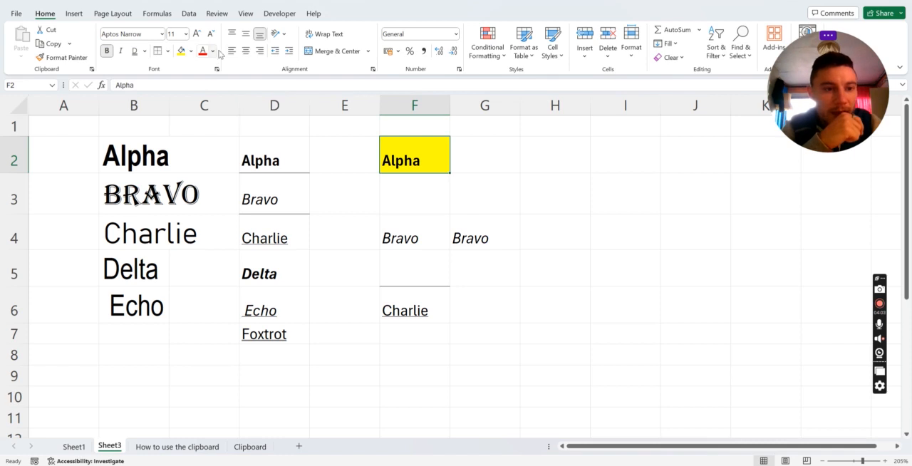
Color the font of Bravo in F4 red, then view its font settings in Format Cells without changing them
{"action": "left_click", "coordinate": [445, 240]}
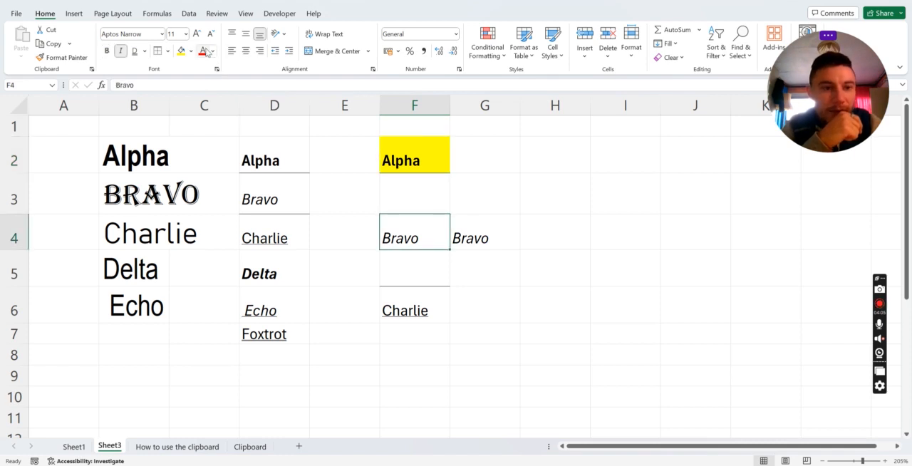
{"action": "left_click", "coordinate": [203, 52]}
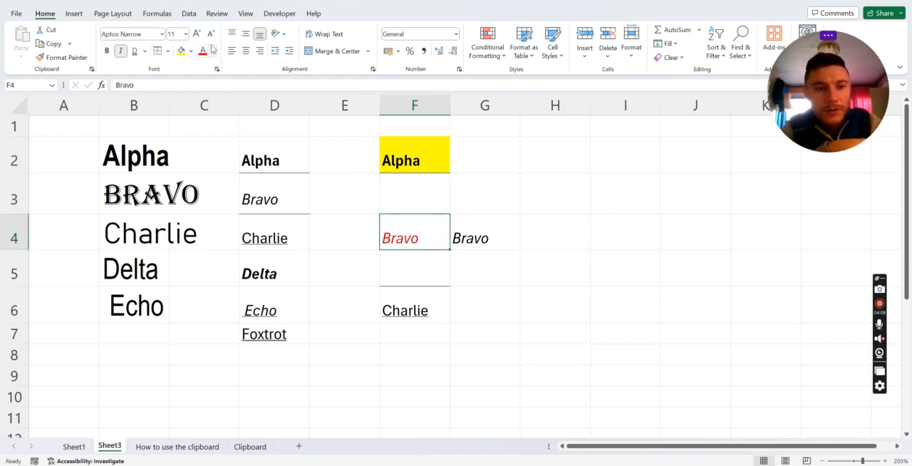
{"action": "left_click", "coordinate": [212, 51]}
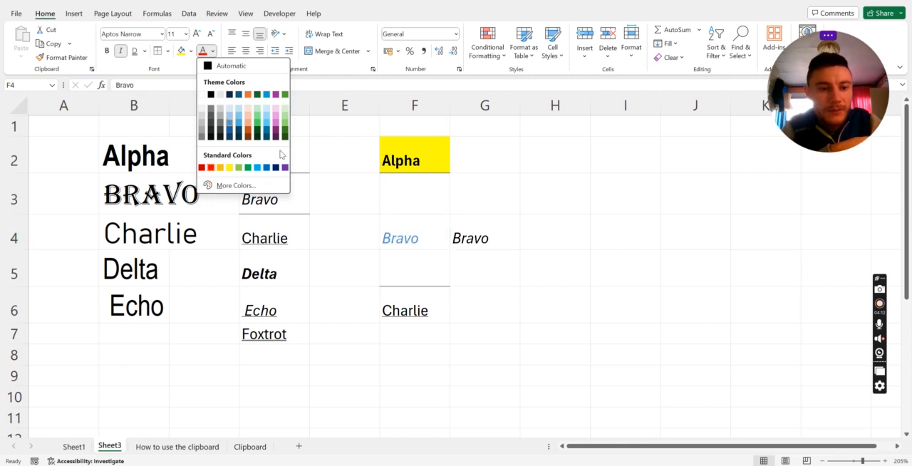
{"action": "left_click", "coordinate": [326, 150]}
{"action": "left_click", "coordinate": [216, 69]}
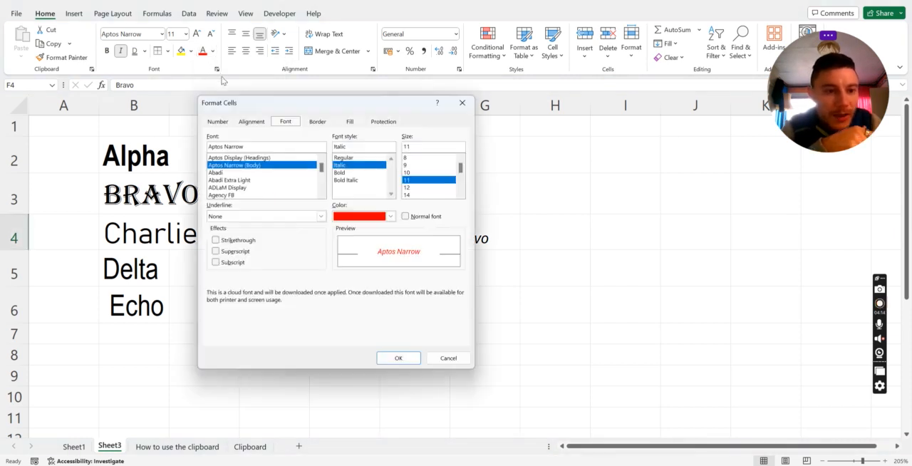
{"action": "left_click", "coordinate": [461, 103]}
Enter the text THIS IS ME in I4
{"action": "left_click", "coordinate": [593, 227]}
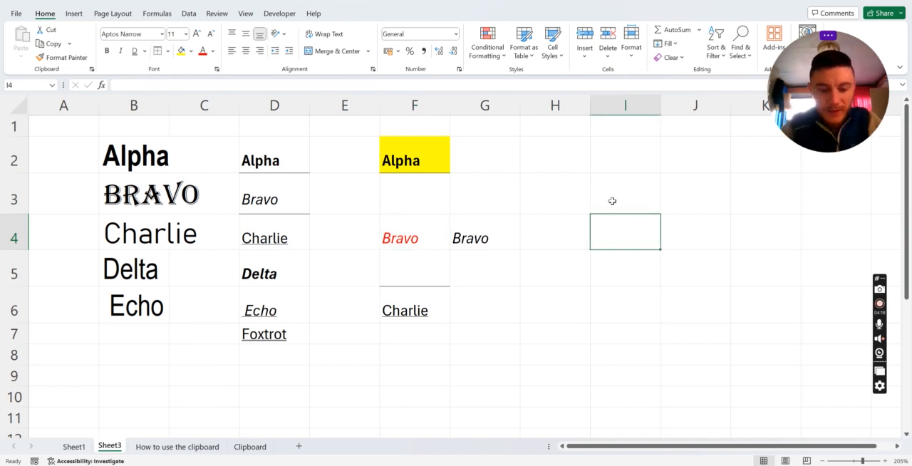
{"action": "type", "text": "THIS IS ME"}
{"action": "key", "text": "Return"}
Look through number format categories such as Accounting and Fraction for I4 in Format Cells, and close without applying any
{"action": "key", "text": "Up"}
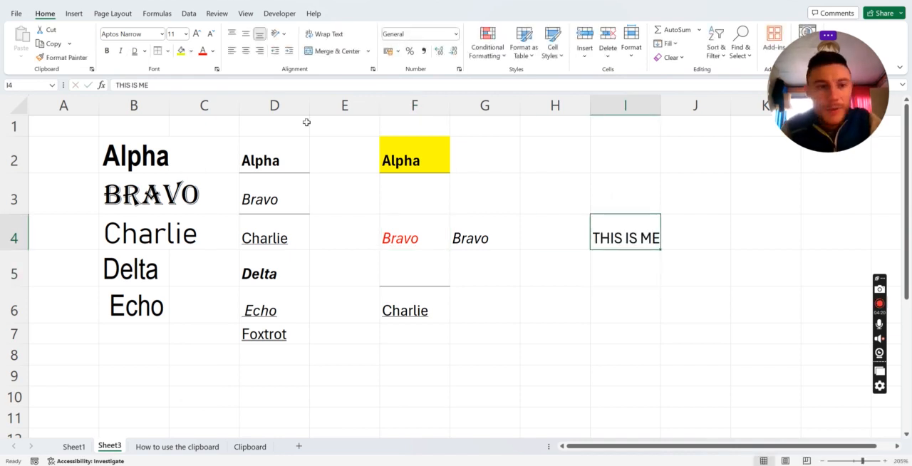
{"action": "key", "text": "ctrl+1"}
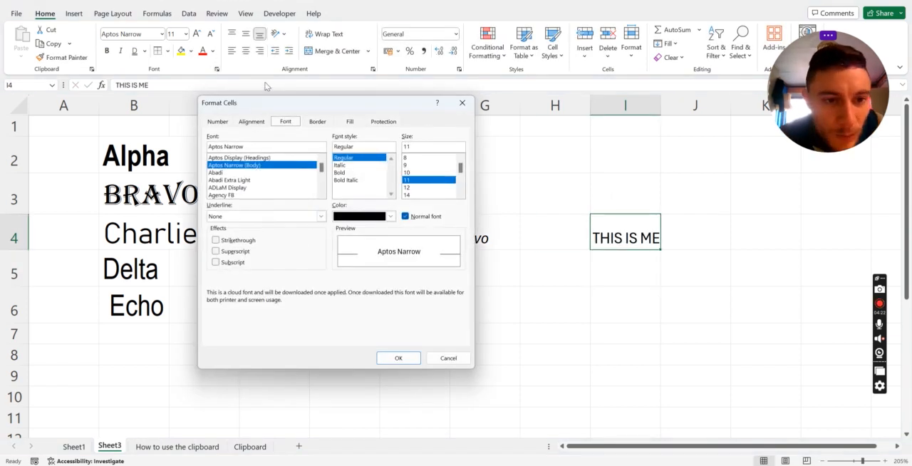
{"action": "left_click_drag", "start_coordinate": [257, 105], "coordinate": [205, 128]}
{"action": "left_click", "coordinate": [171, 147]}
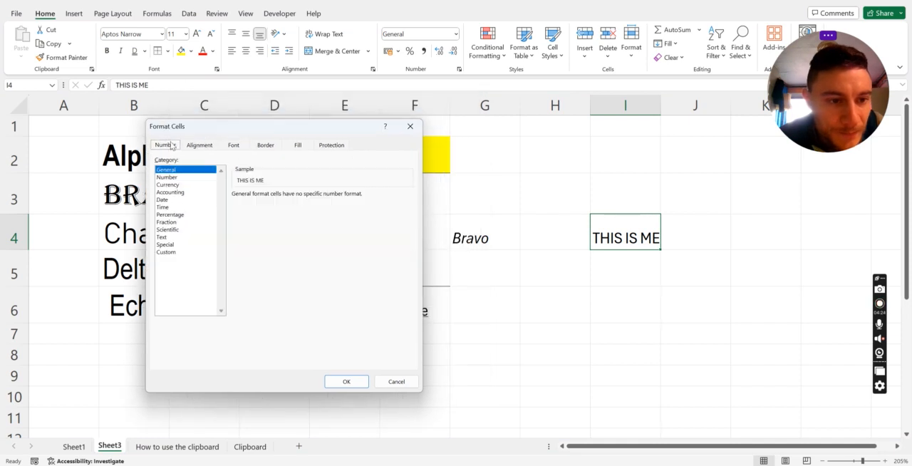
{"action": "left_click", "coordinate": [179, 193]}
{"action": "left_click", "coordinate": [175, 222]}
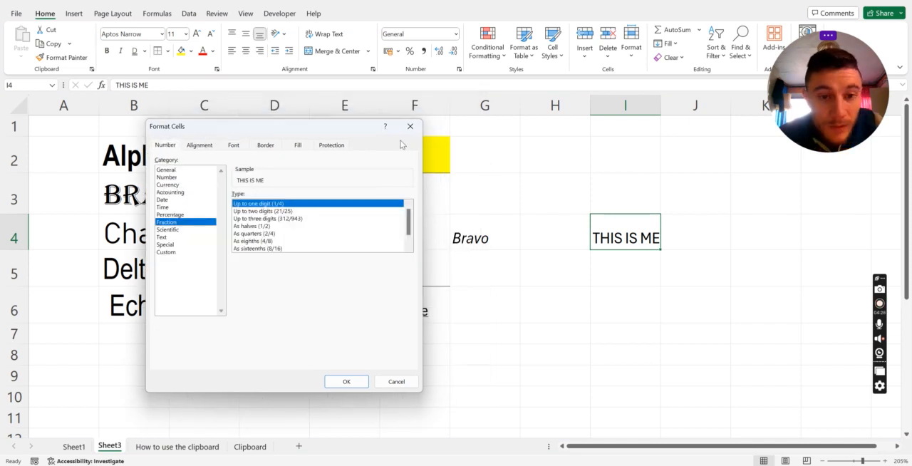
{"action": "key", "text": "Escape"}
Enter the number 2349 in I6
{"action": "left_click", "coordinate": [638, 293]}
{"action": "type", "text": "2349"}
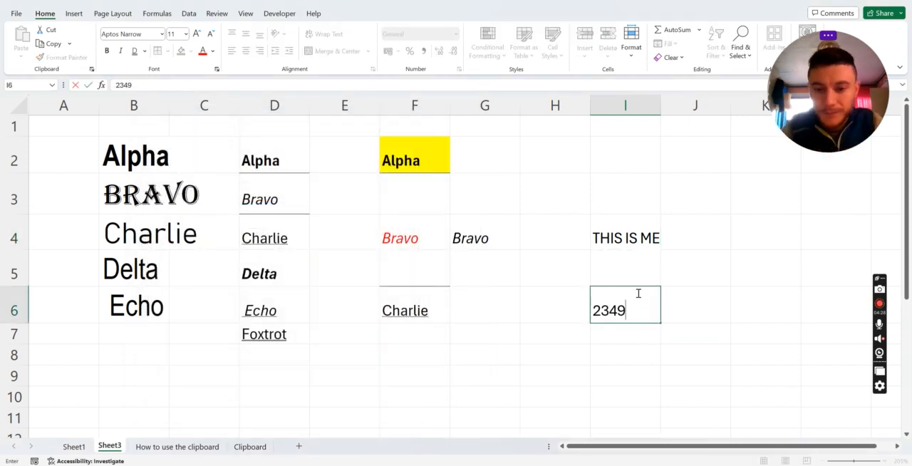
{"action": "key", "text": "Return"}
Open Format Cells for 2349 in I6 and look over its number and font settings
{"action": "left_click", "coordinate": [646, 288]}
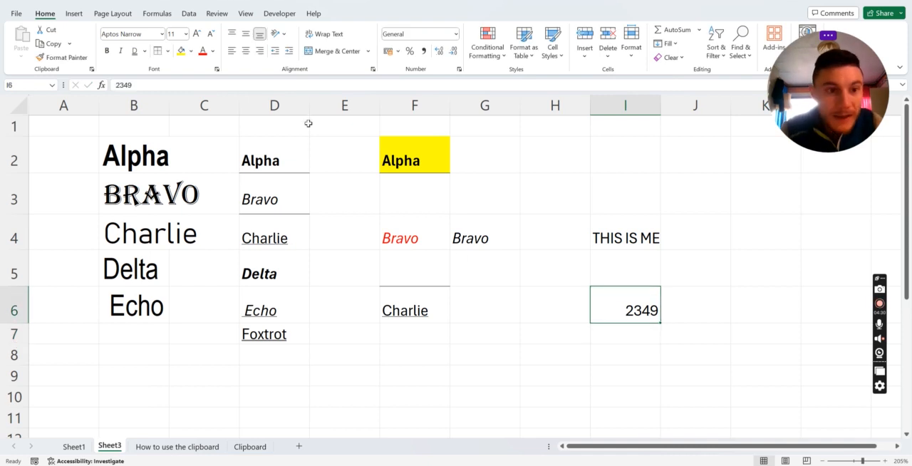
{"action": "left_click", "coordinate": [217, 70]}
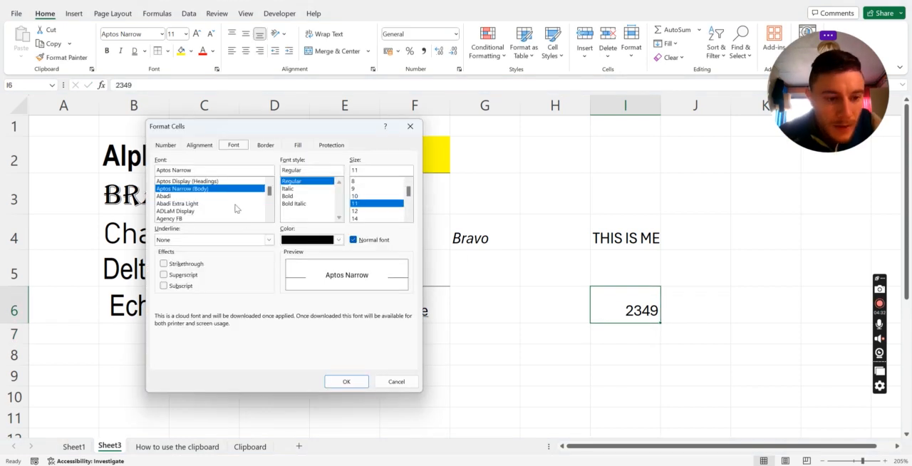
{"action": "left_click", "coordinate": [166, 145]}
{"action": "left_click", "coordinate": [232, 146]}
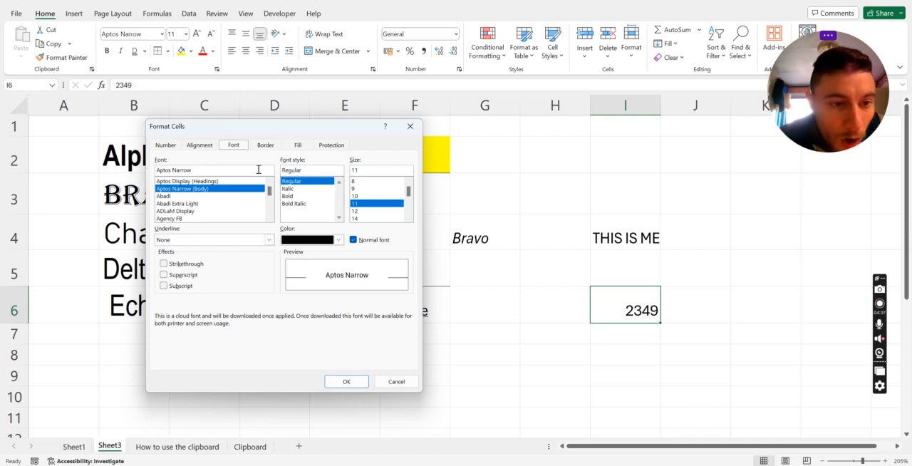
Try Abadi Extra Light, Italic, size 9 with strikethrough and superscript on 2349 in I6
{"action": "left_click", "coordinate": [196, 204]}
{"action": "left_click", "coordinate": [303, 189]}
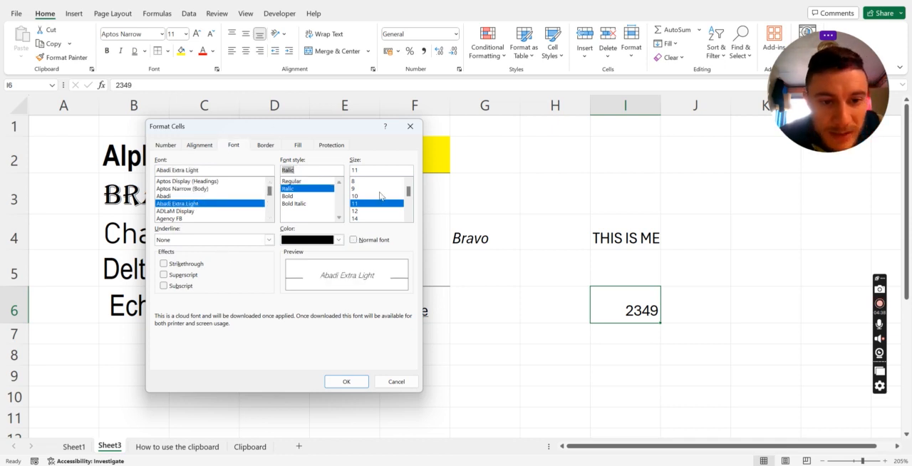
{"action": "left_click", "coordinate": [378, 189]}
{"action": "left_click", "coordinate": [164, 264]}
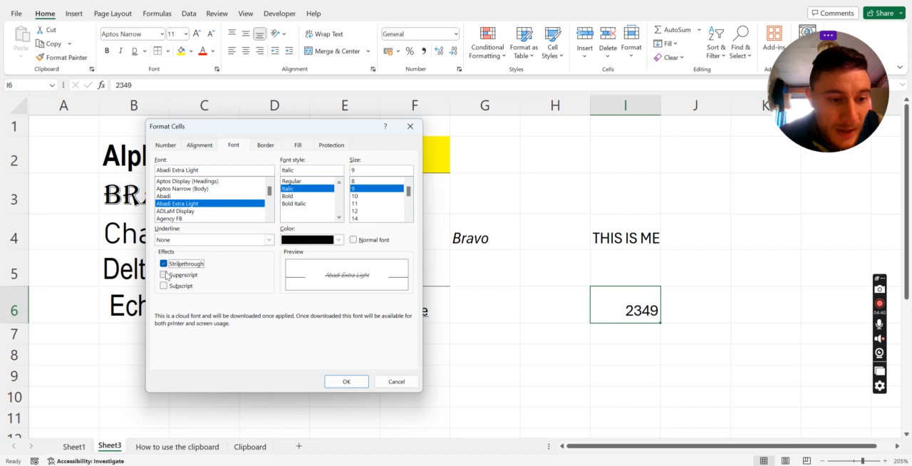
{"action": "left_click", "coordinate": [164, 275]}
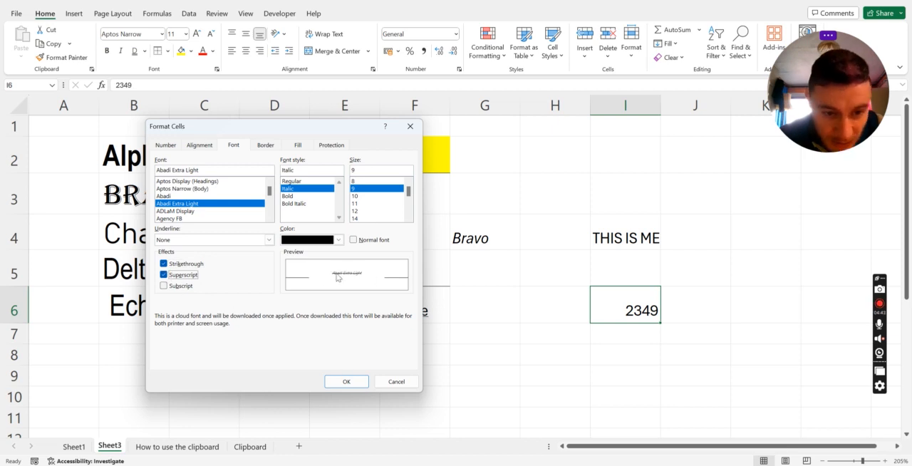
Reset 2349 in I6 to the normal font and apply only the superscript effect
{"action": "left_click", "coordinate": [354, 241]}
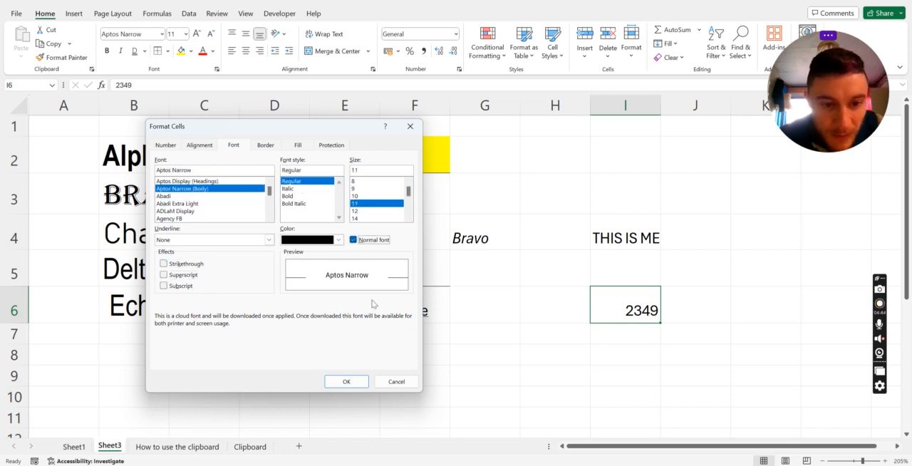
{"action": "left_click", "coordinate": [164, 275]}
{"action": "left_click", "coordinate": [346, 382]}
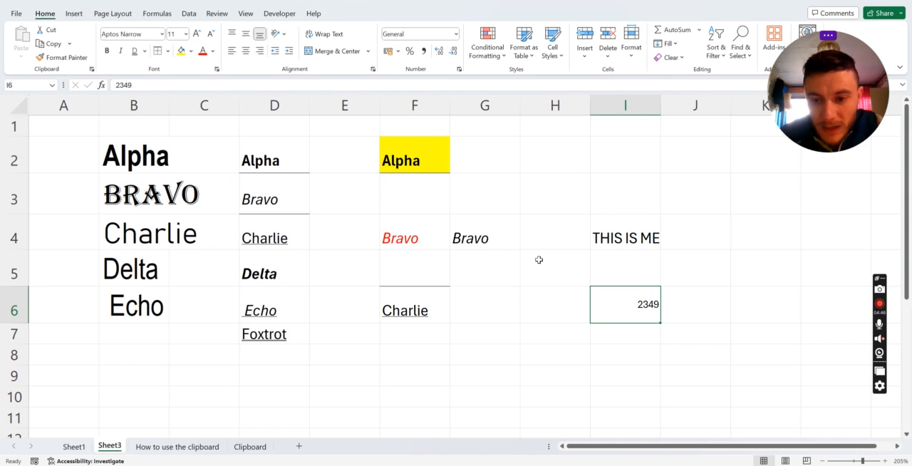